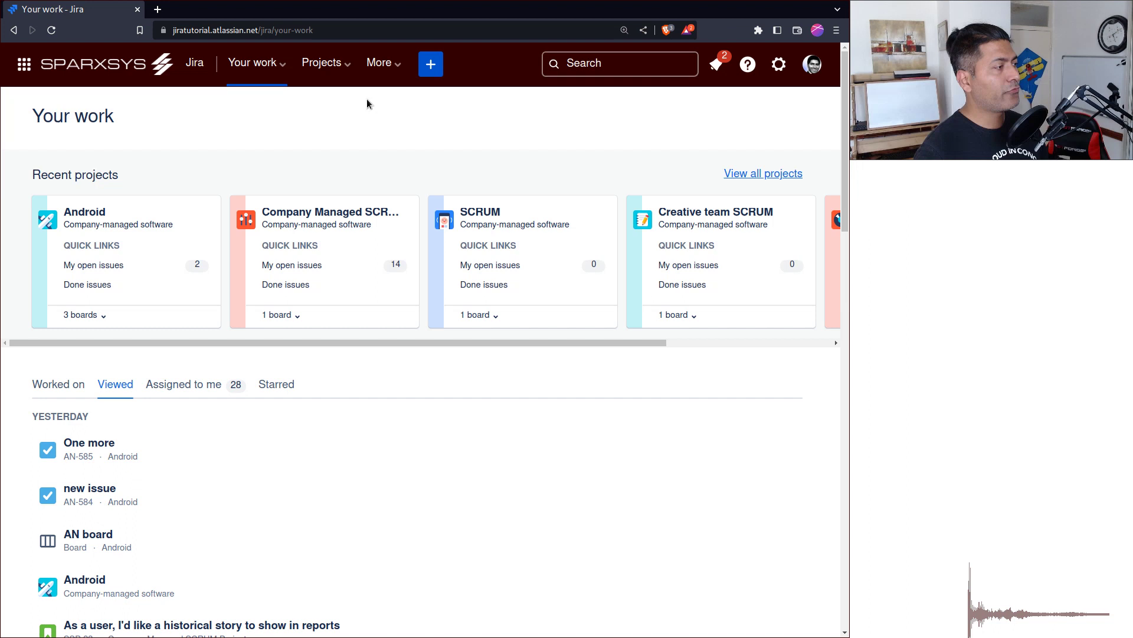
Open the Android project's AN board from Recent projects on Your work
left_click(132, 216)
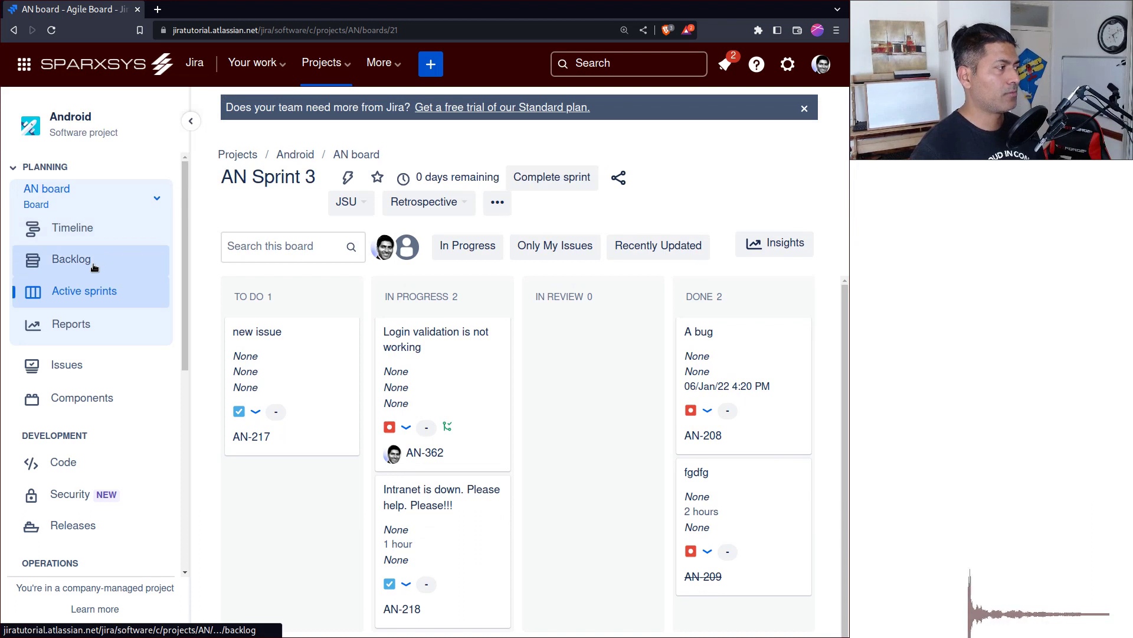
Show the AN backlog zoomed out, with the project sidebar collapsed to widen the list
left_click(94, 267)
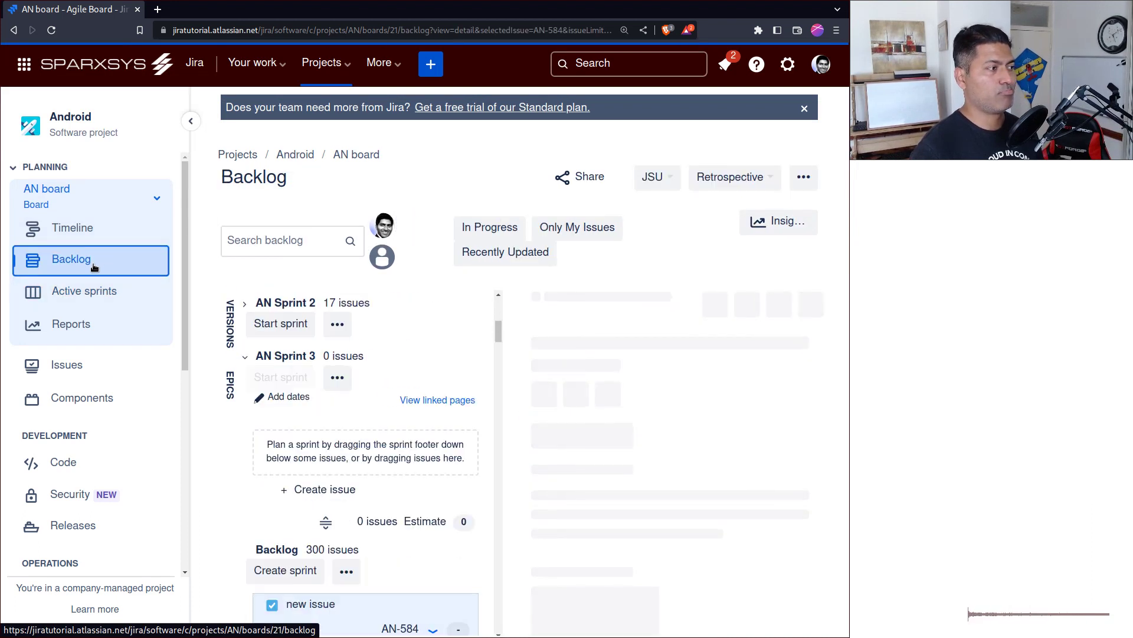
key("ctrl+minus")
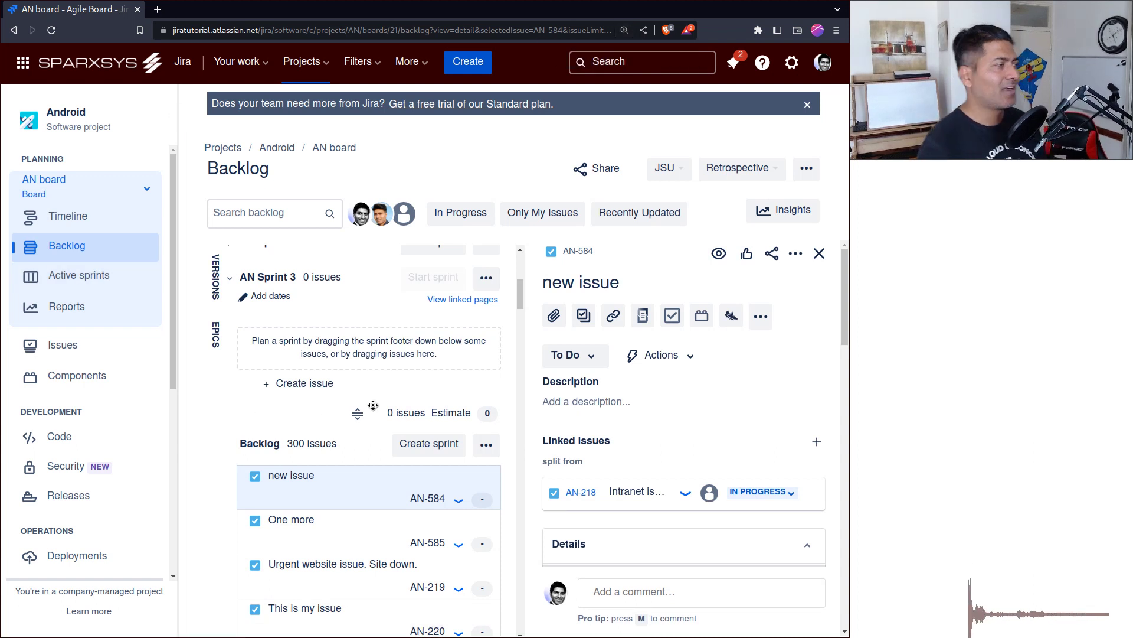
scroll(389, 353, "down", 1)
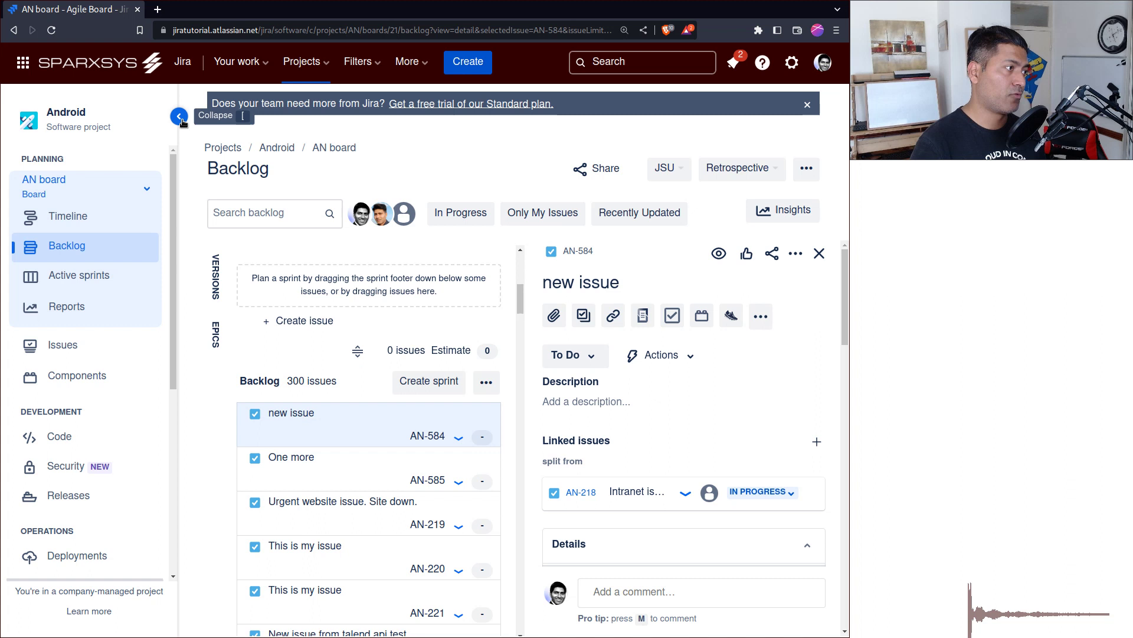
left_click(179, 117)
scroll(285, 309, "down", 3)
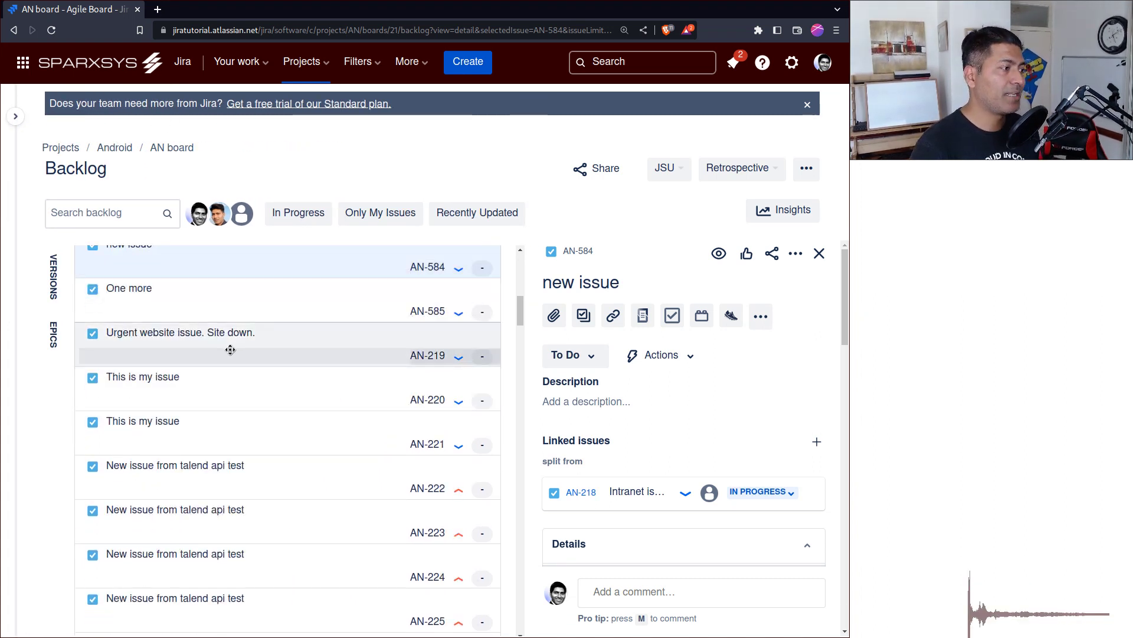
scroll(233, 355, "down", 3)
scroll(236, 360, "down", 3)
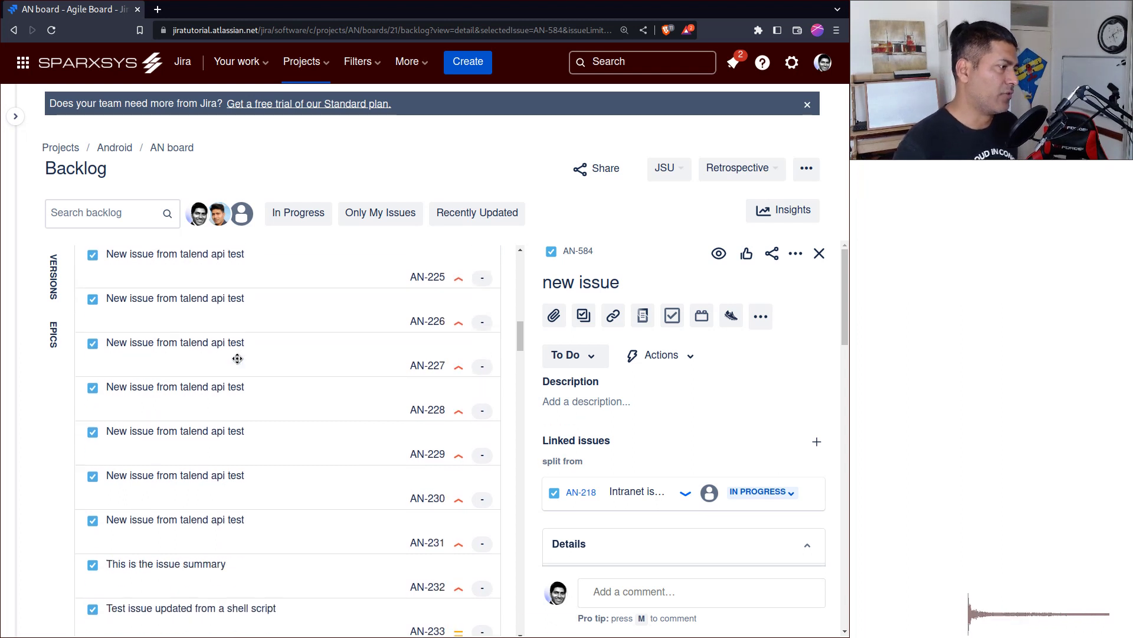
scroll(237, 358, "down", 15)
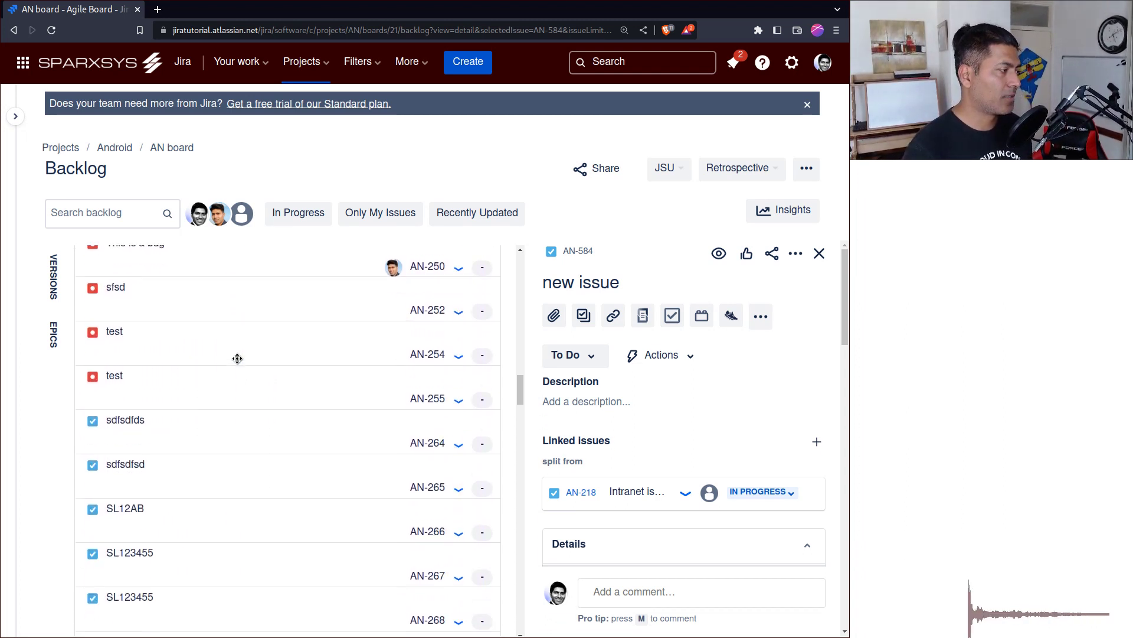
scroll(238, 359, "up", 8)
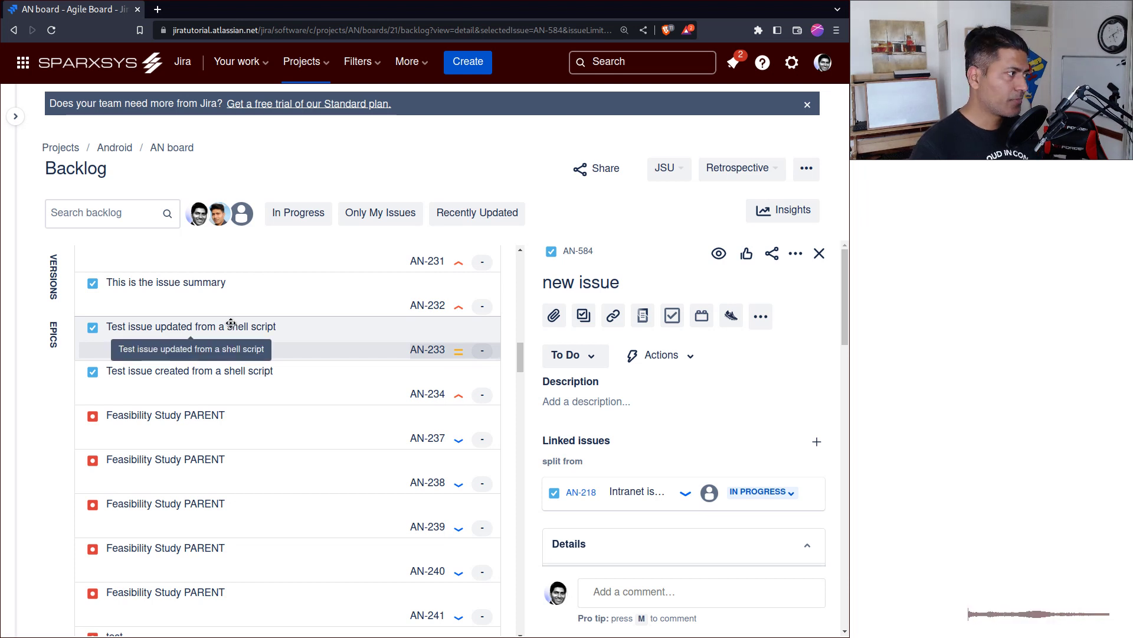
Select AN-232 'This is the issue summary' to show its details beside the backlog
right_click(225, 331)
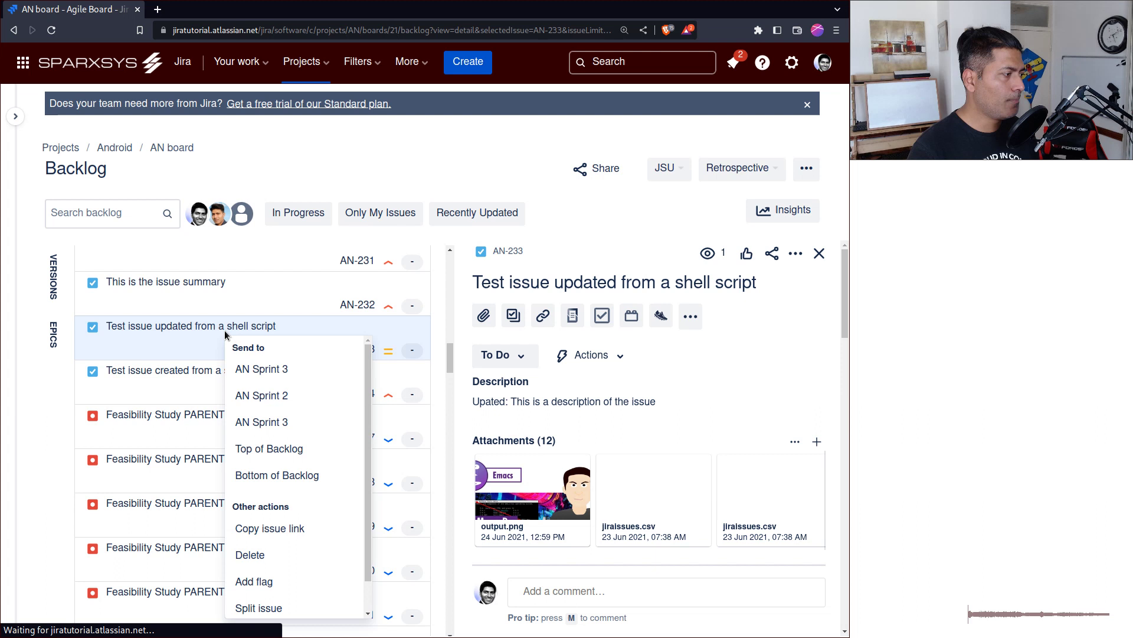
key("Escape")
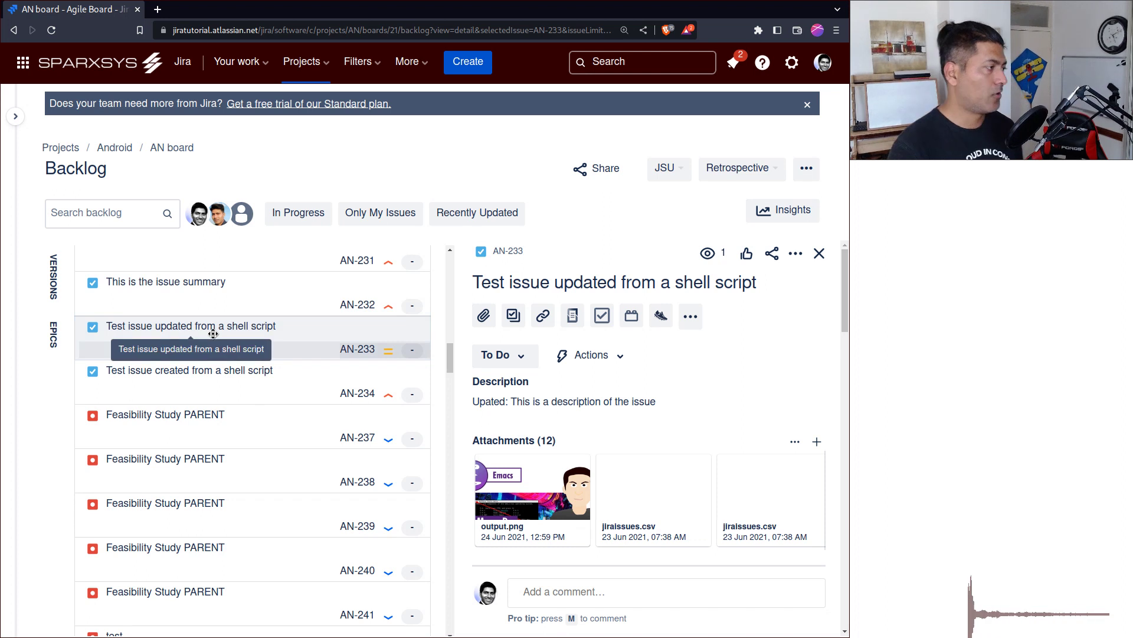
scroll(214, 331, "up", 3)
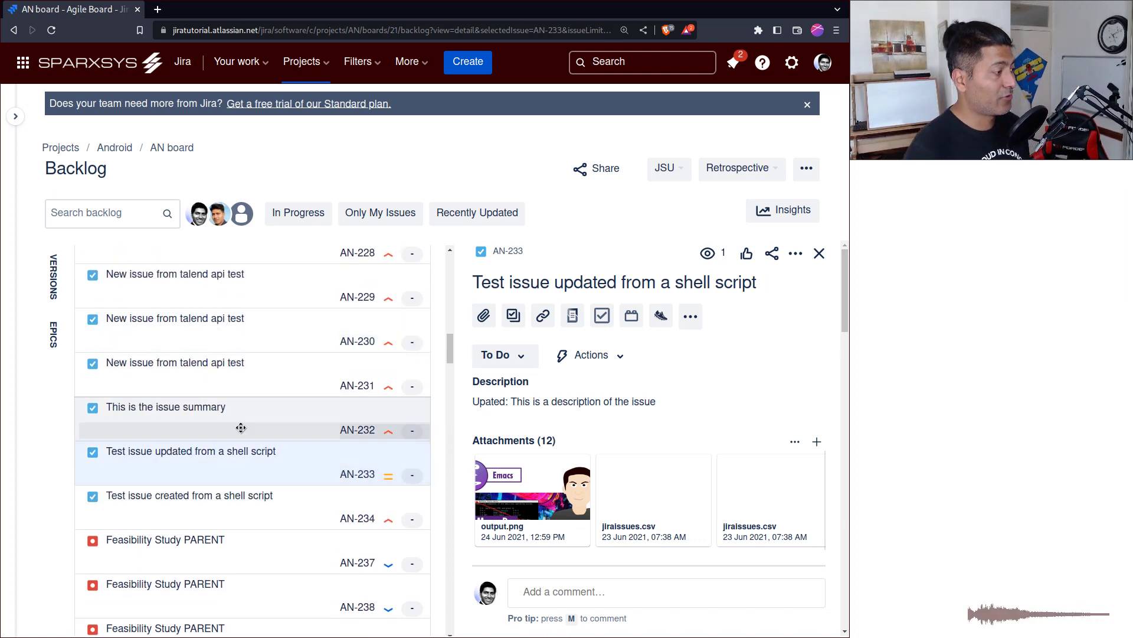
left_click(251, 407)
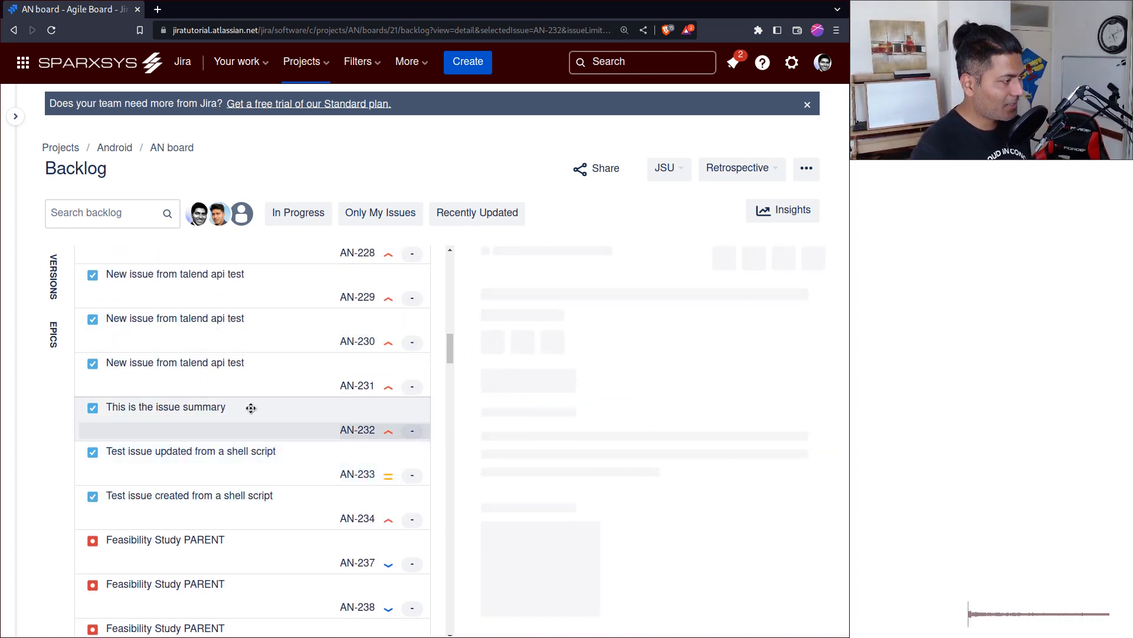
right_click(251, 408)
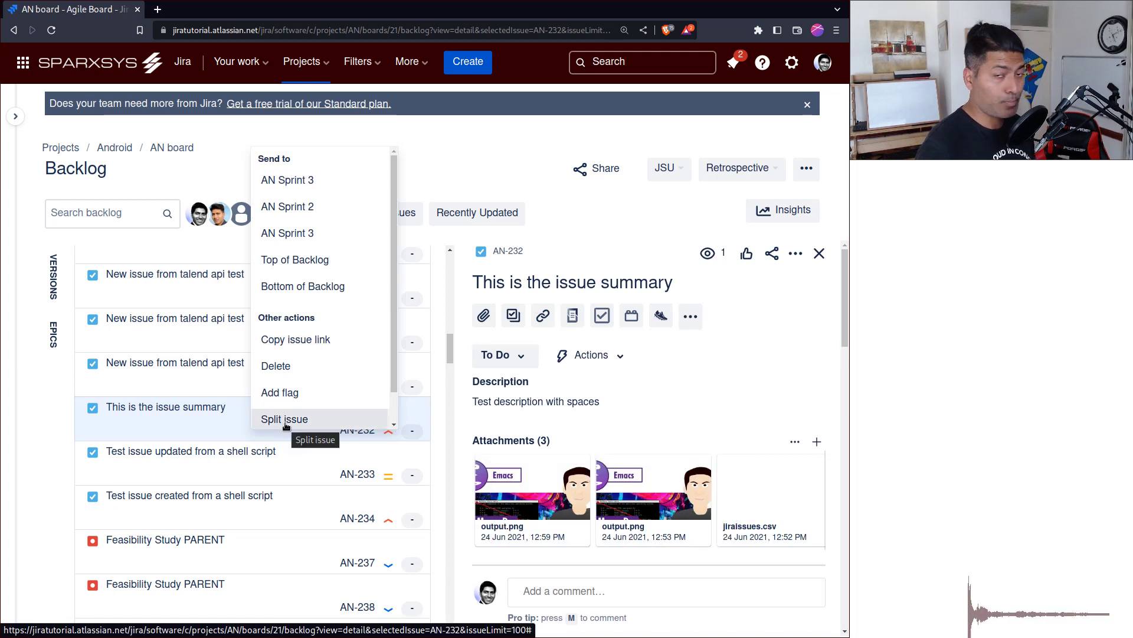
key("Escape")
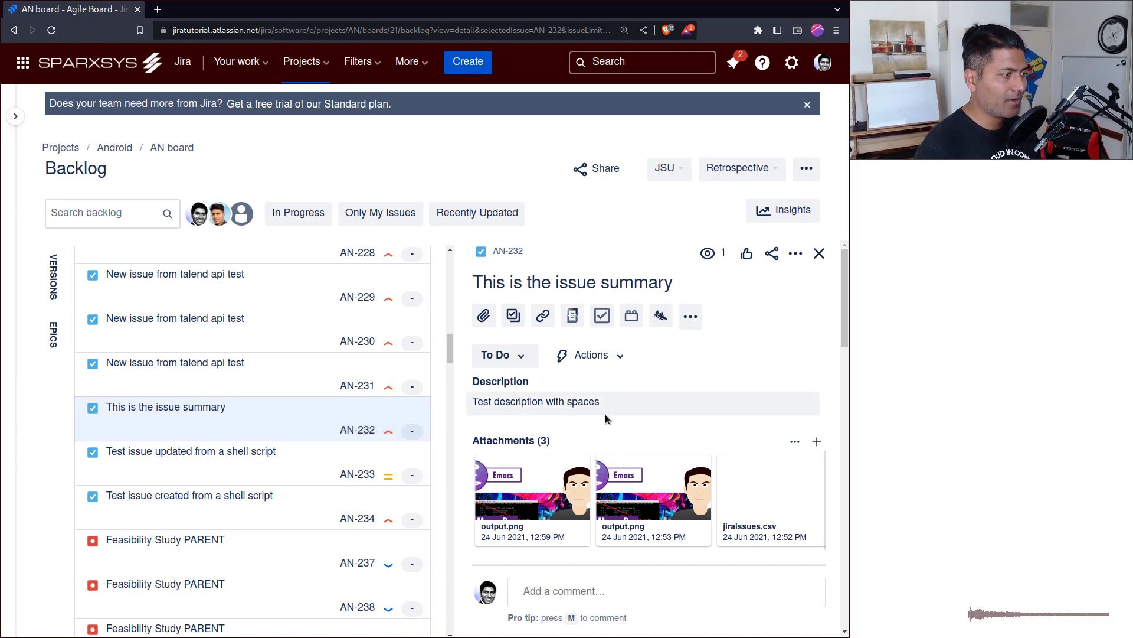
Rename the AN-232 summary to 'Issue 1'
left_click(535, 280)
key("ctrl+a")
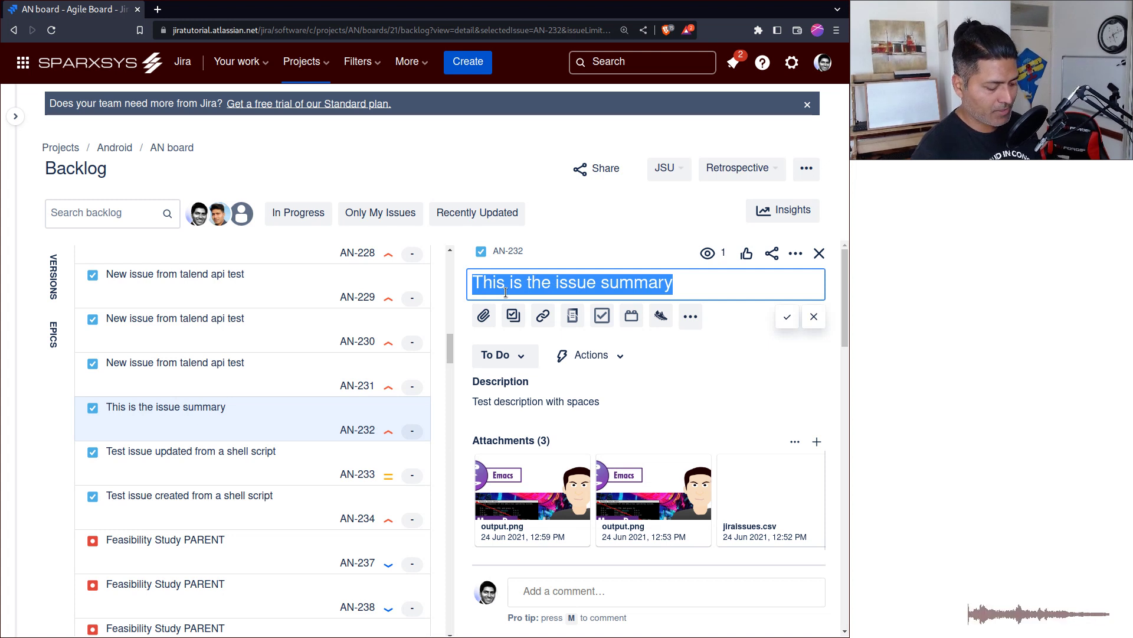
type("Issue")
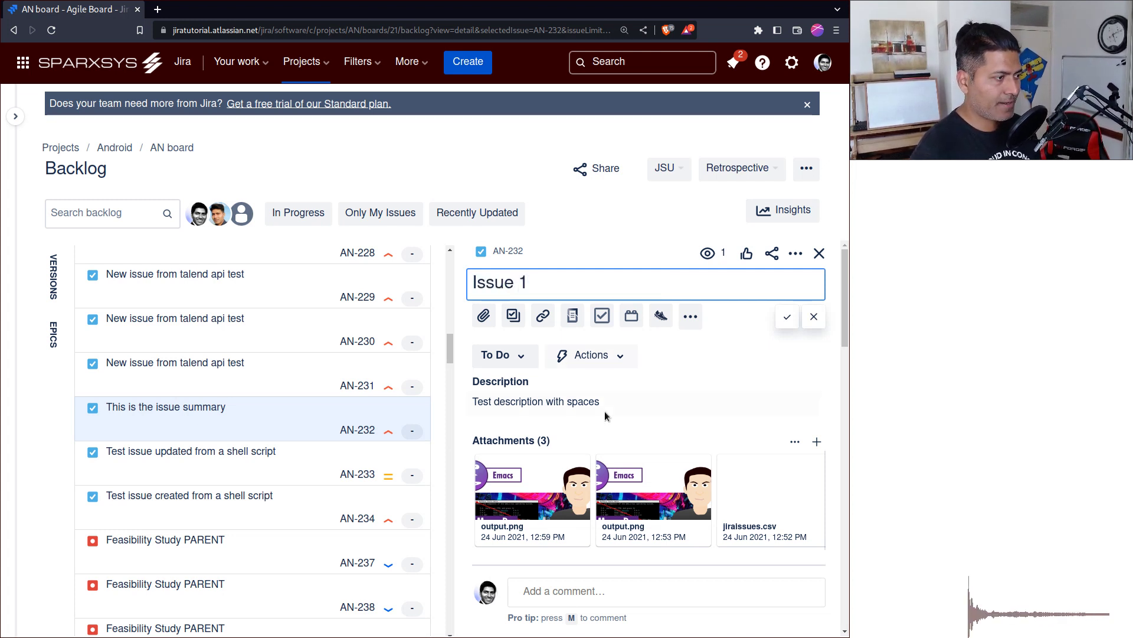
type(" 1")
key("Return")
Add a new line 'Description' to the issue description and save it
left_click(599, 402)
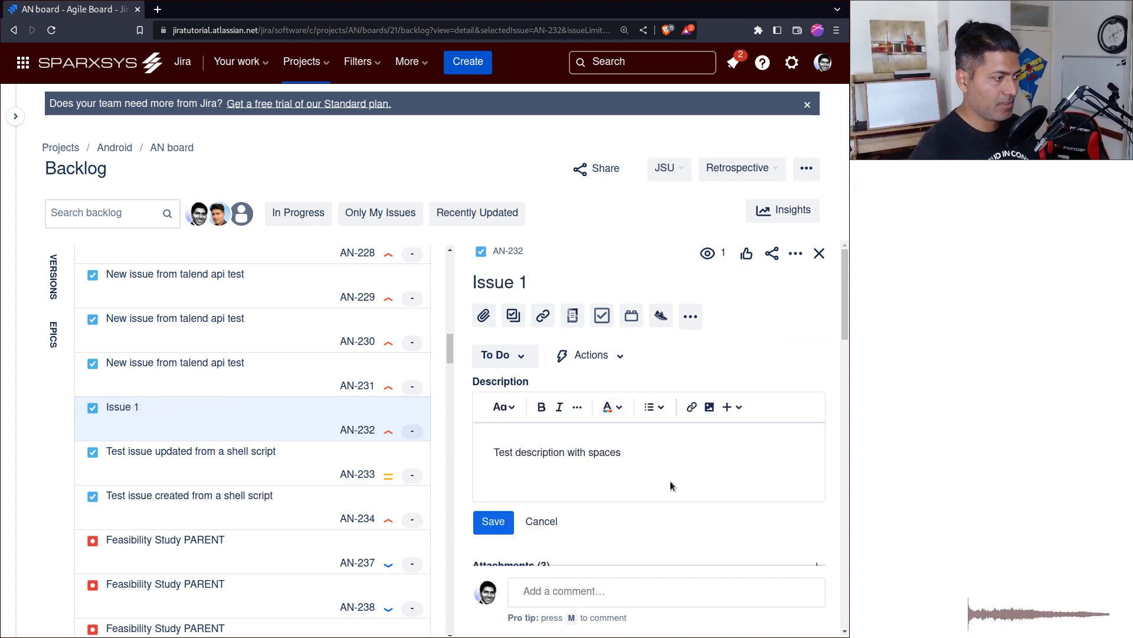
key("Return")
type("De")
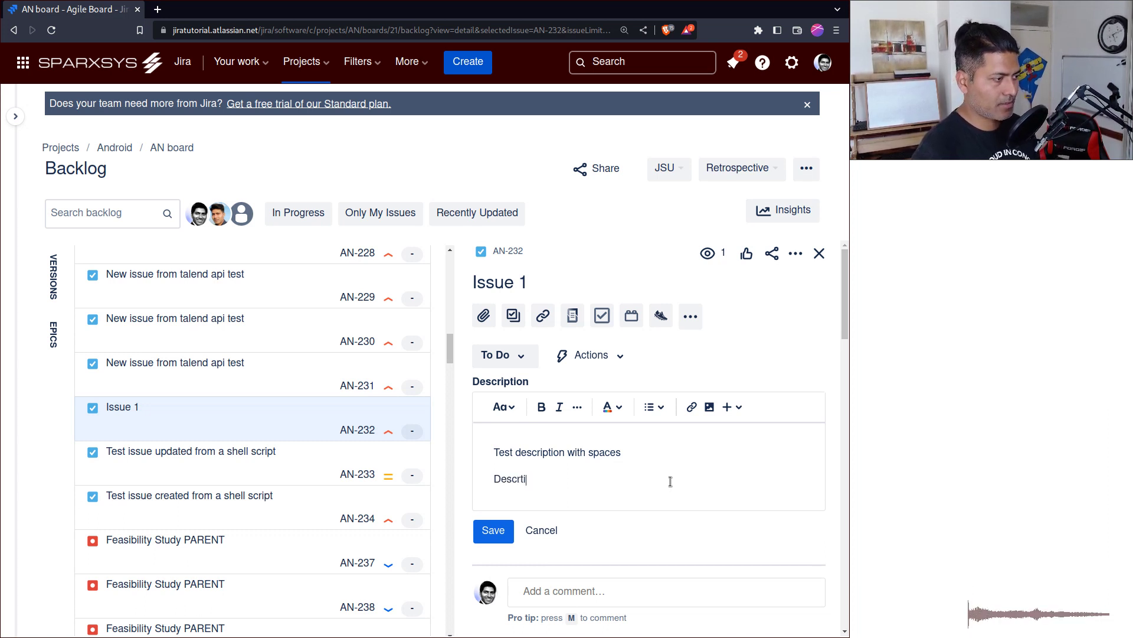
type("scription")
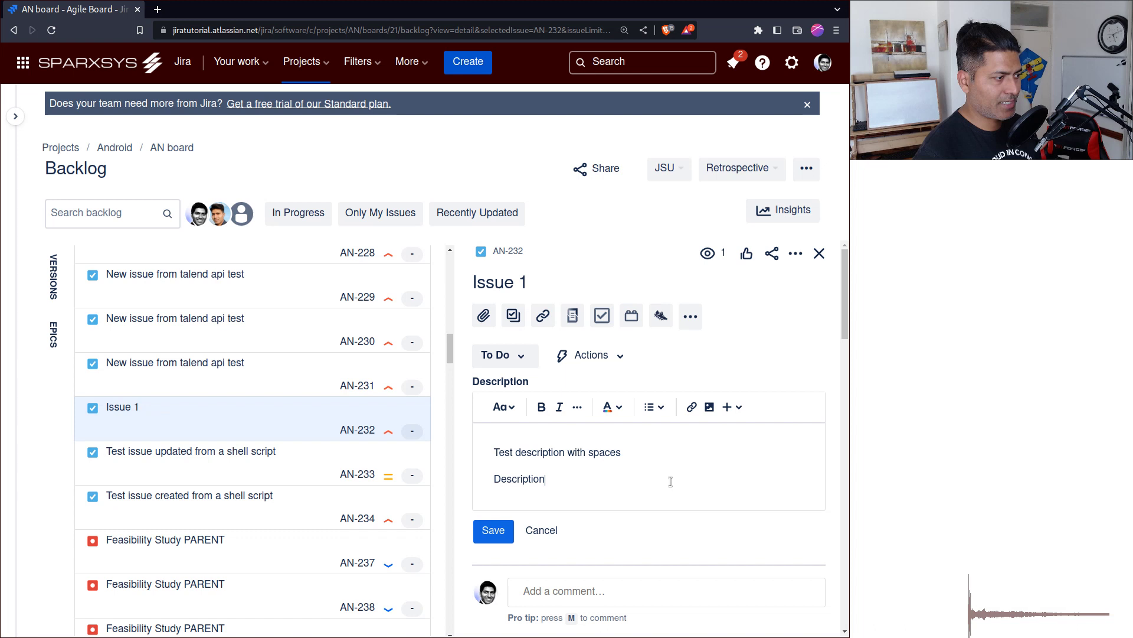
left_click(506, 525)
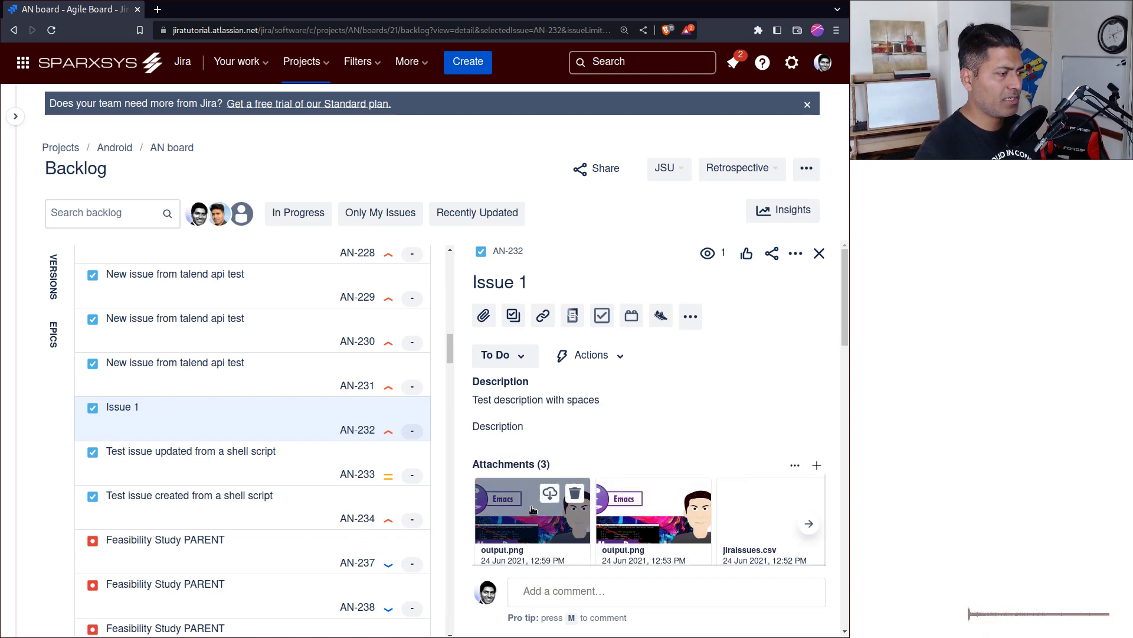
Set Issue 1's Text Field to 'aadasd' and Number Field to 1, then close its panel
scroll(574, 452, "down", 5)
scroll(573, 448, "down", 3)
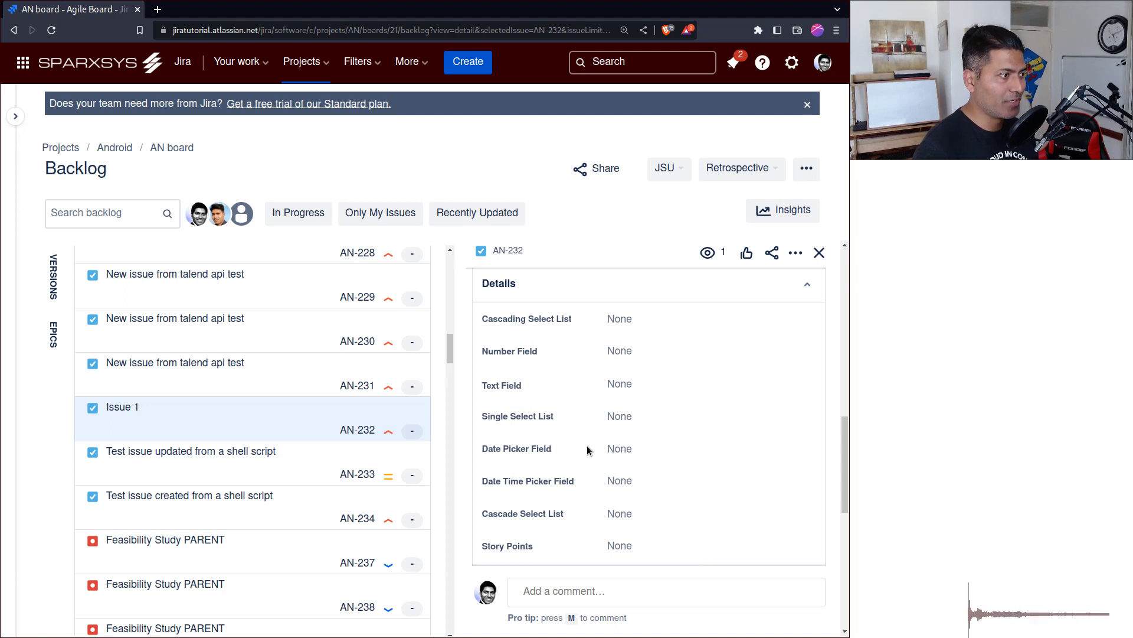
left_click(635, 383)
type("aadasd")
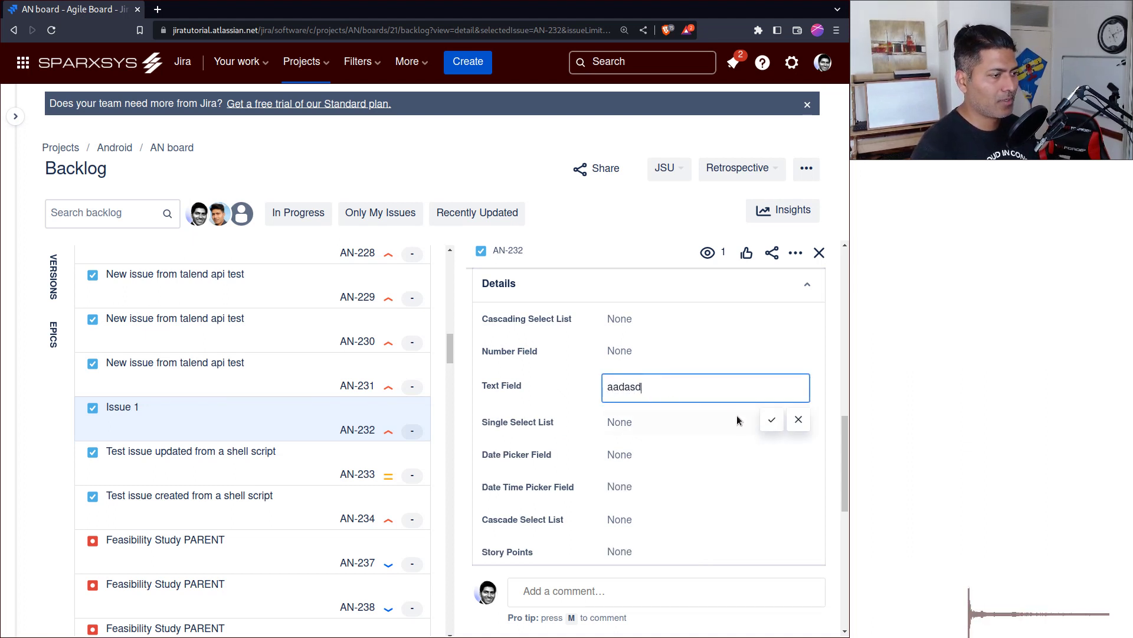
left_click(772, 419)
left_click(628, 353)
type("13112")
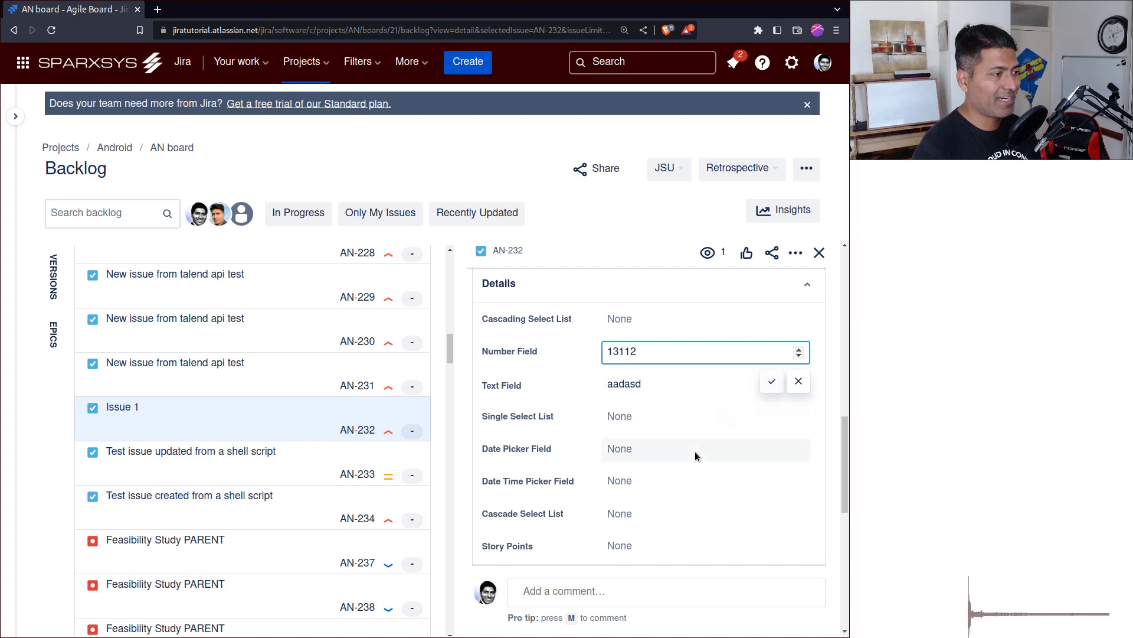
scroll(695, 452, "up", 8)
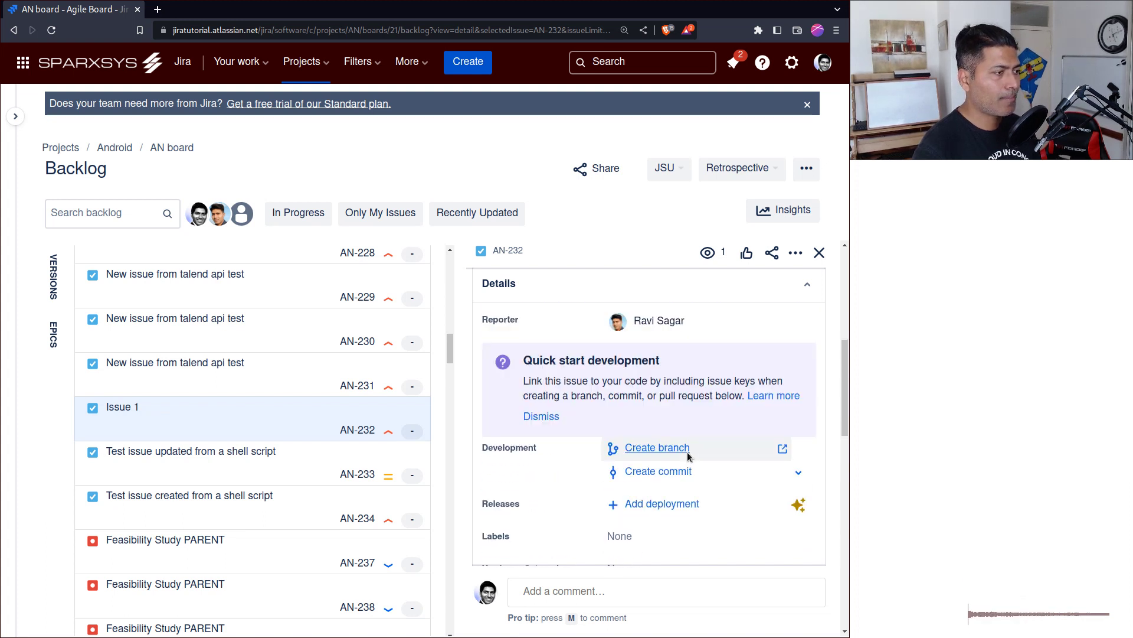
scroll(683, 456, "up", 1)
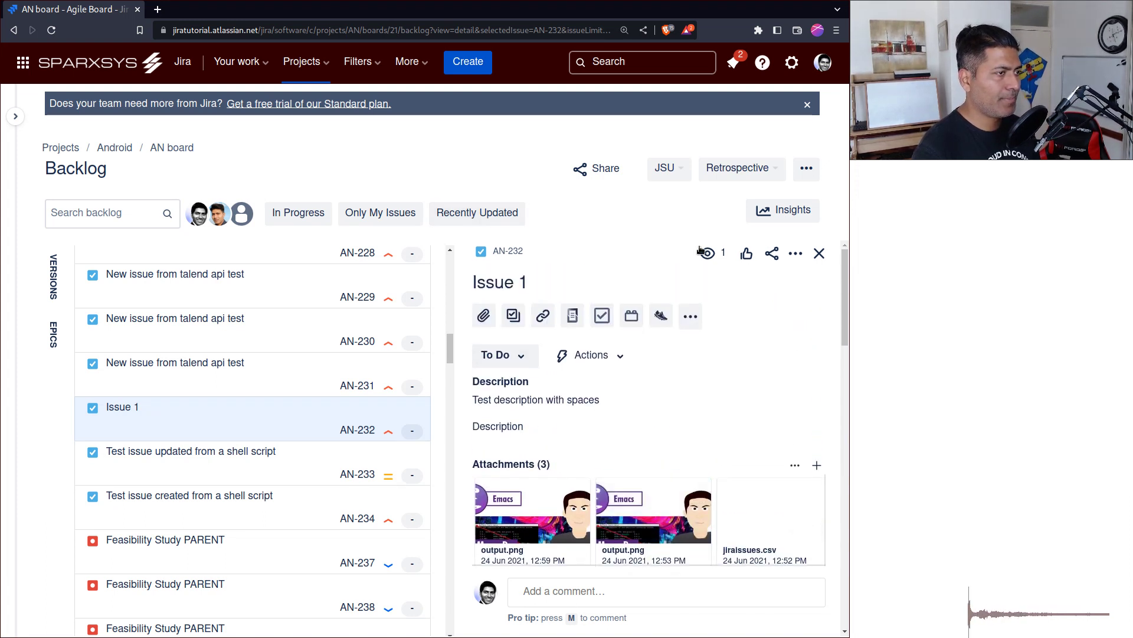
left_click(817, 255)
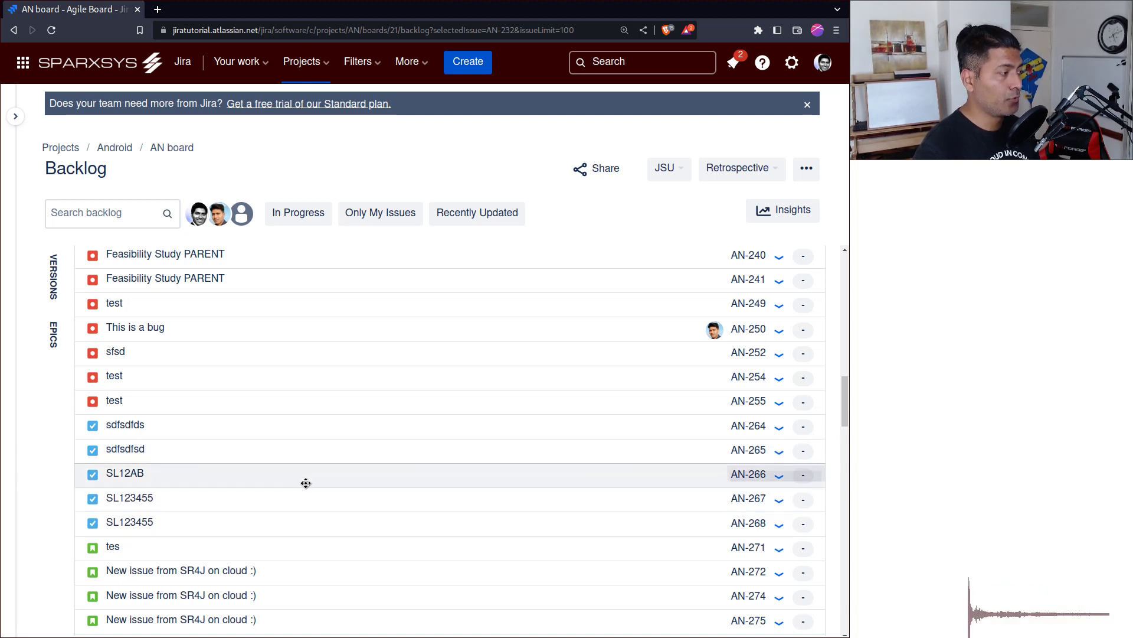
Reopen Issue 1 and give it a Story Points estimate of 6
scroll(306, 478, "up", 3)
scroll(317, 352, "up", 1)
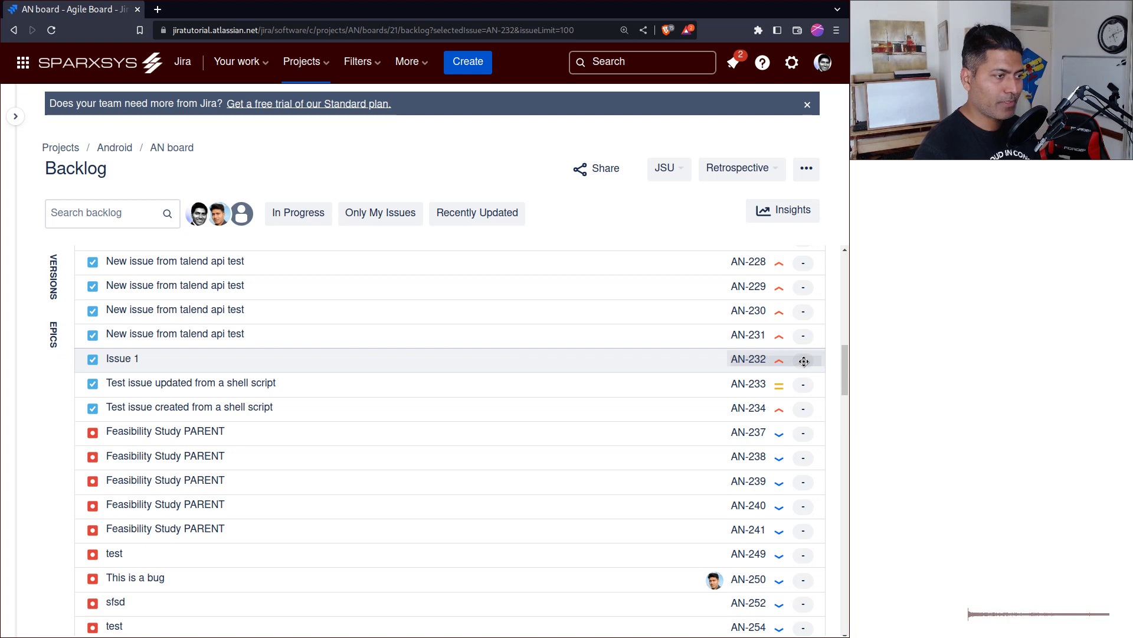
left_click(377, 364)
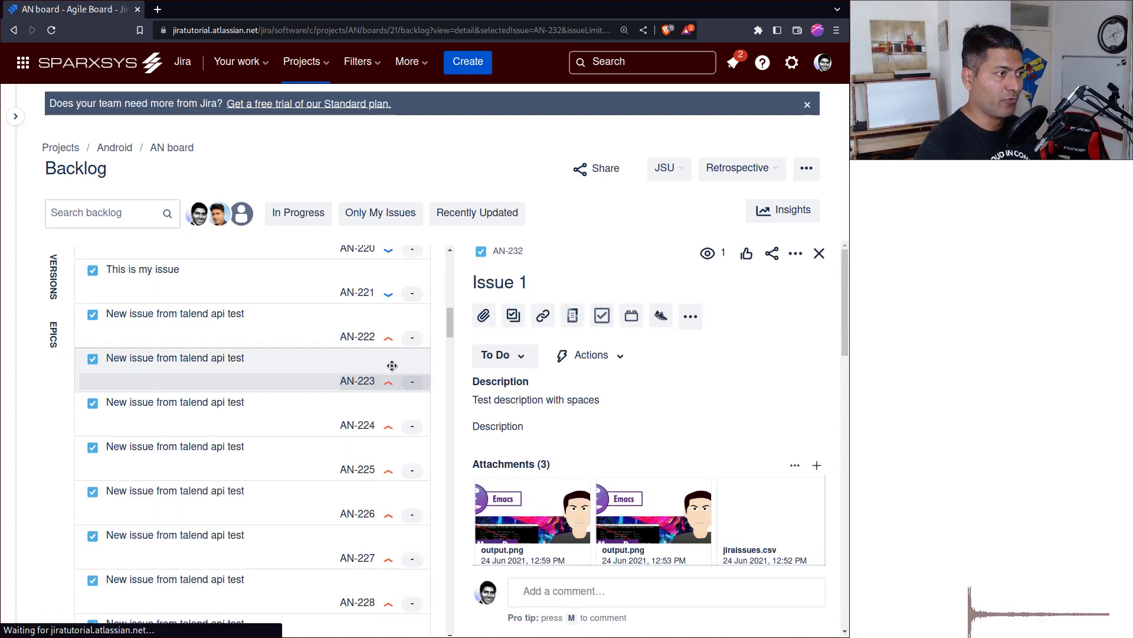
scroll(672, 358, "down", 6)
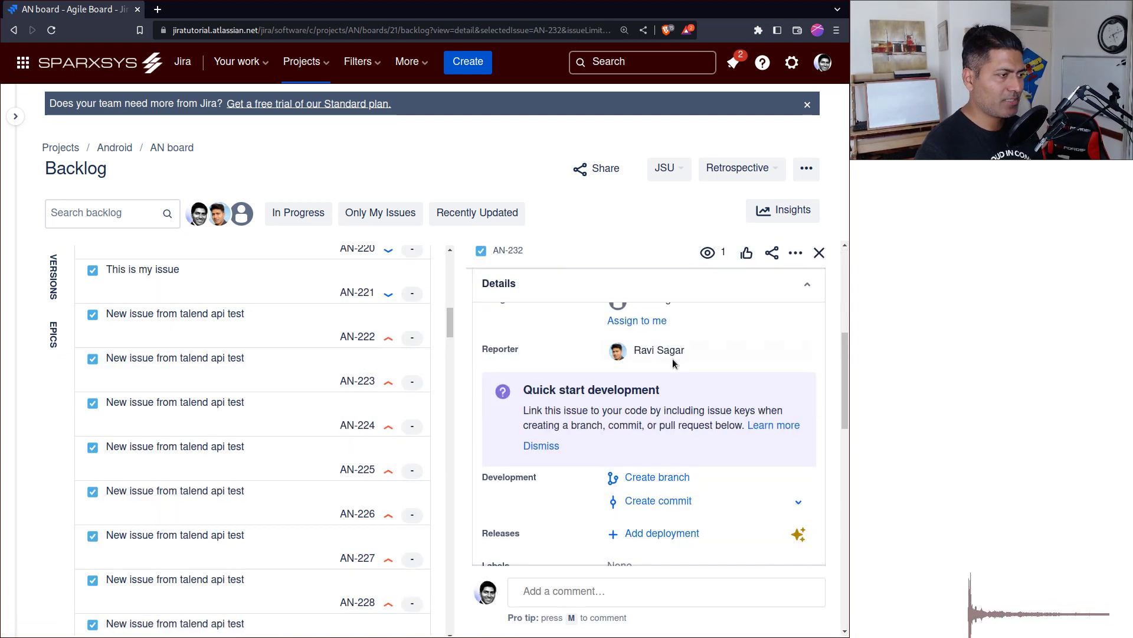
scroll(673, 361, "down", 7)
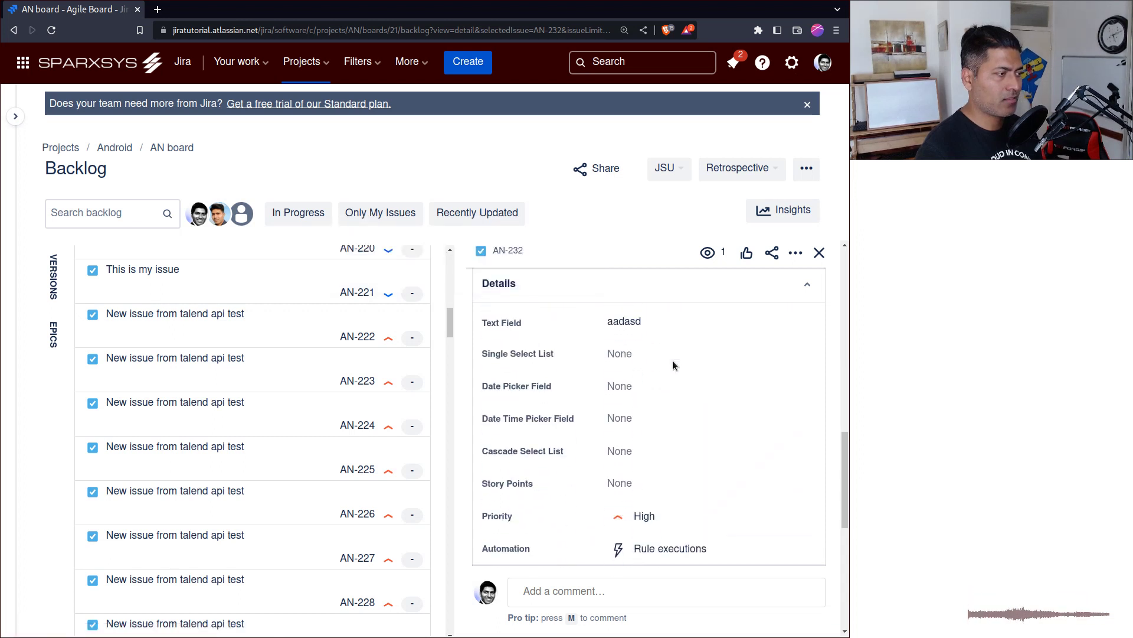
scroll(658, 375, "down", 5)
scroll(657, 375, "up", 1)
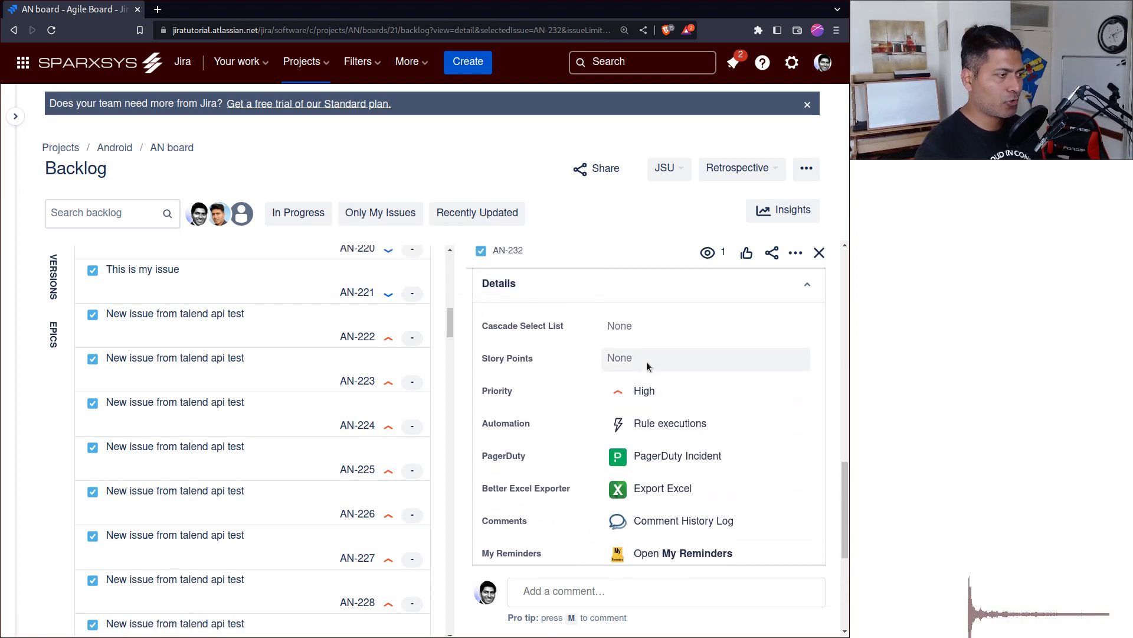
left_click(646, 363)
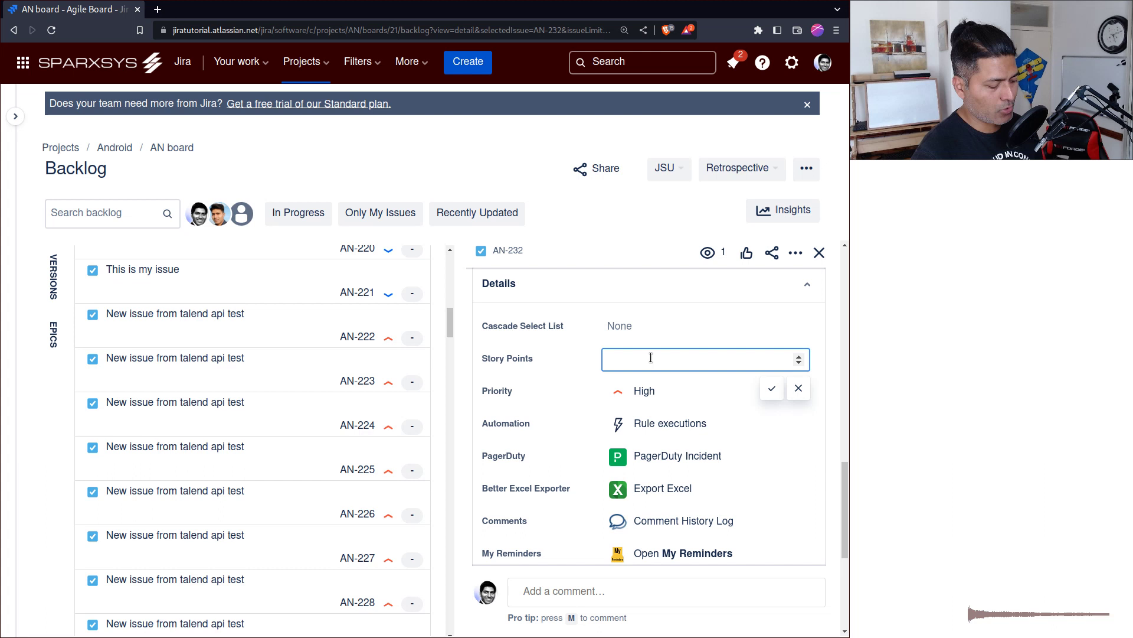
left_click(772, 389)
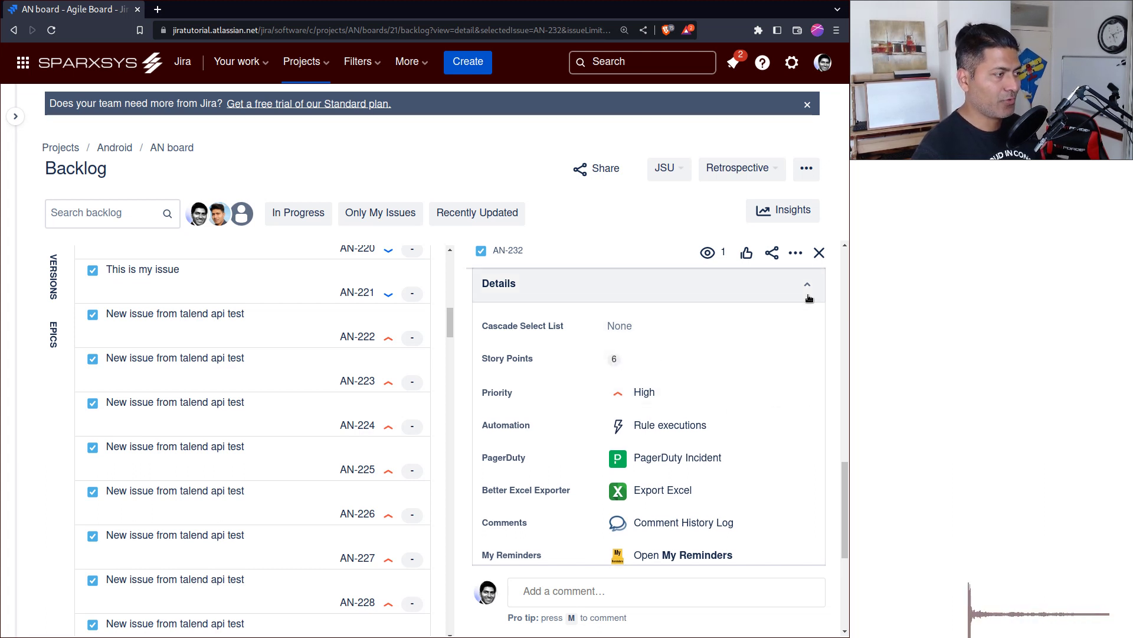
Close the Issue 1 details to return to the full backlog and bring up its row actions
scroll(378, 387, "up", 4)
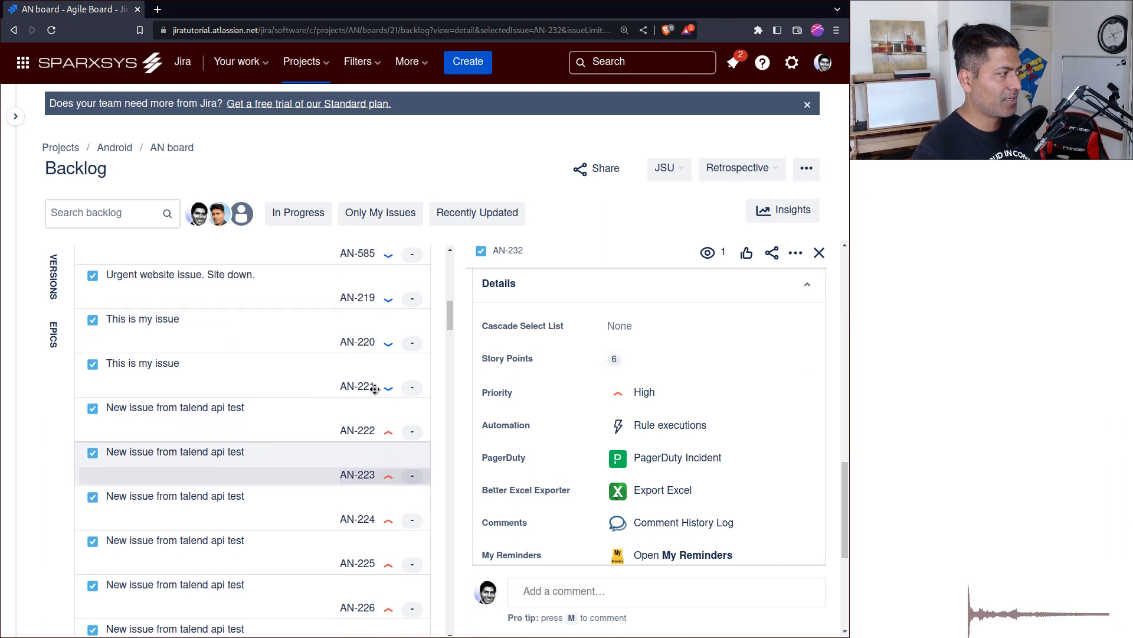
scroll(336, 412, "down", 8)
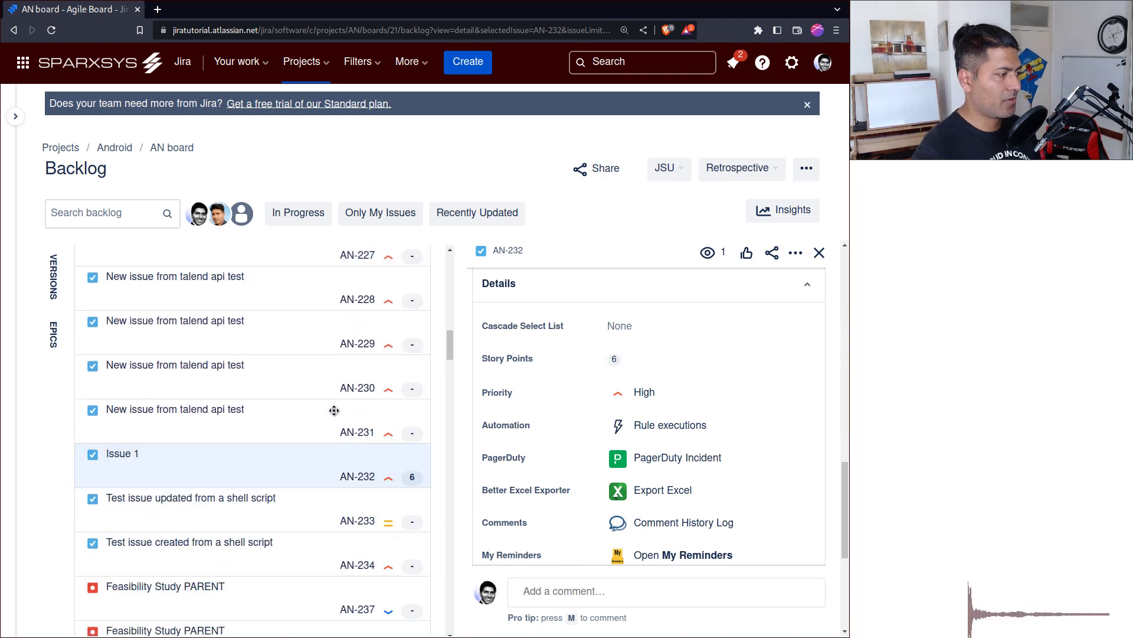
left_click(818, 252)
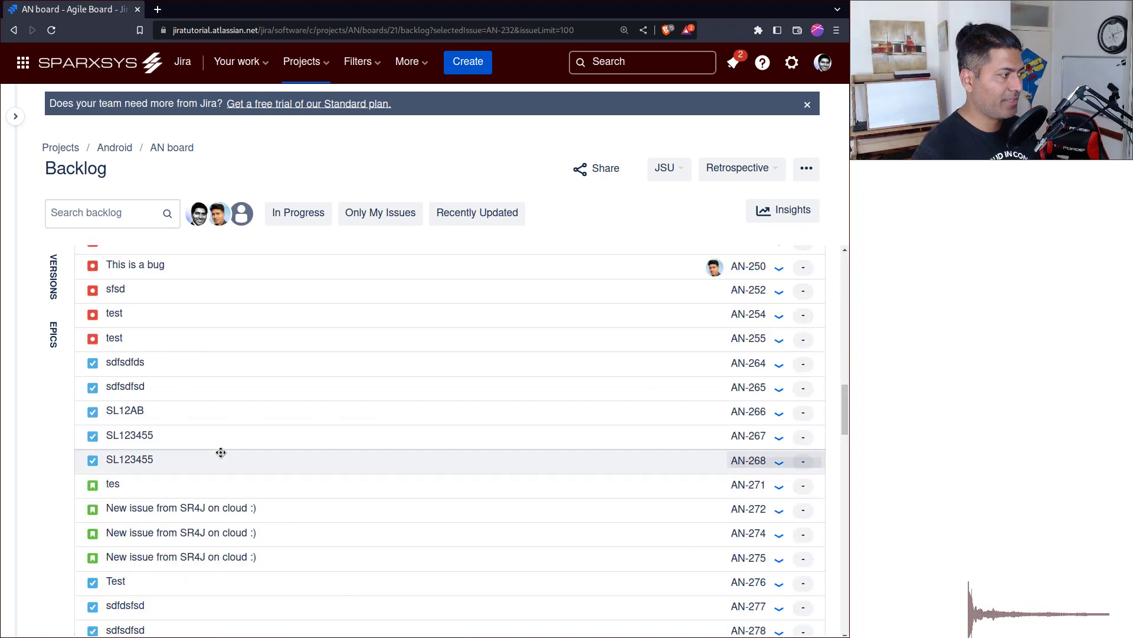
scroll(244, 486, "down", 3)
scroll(245, 487, "down", 15)
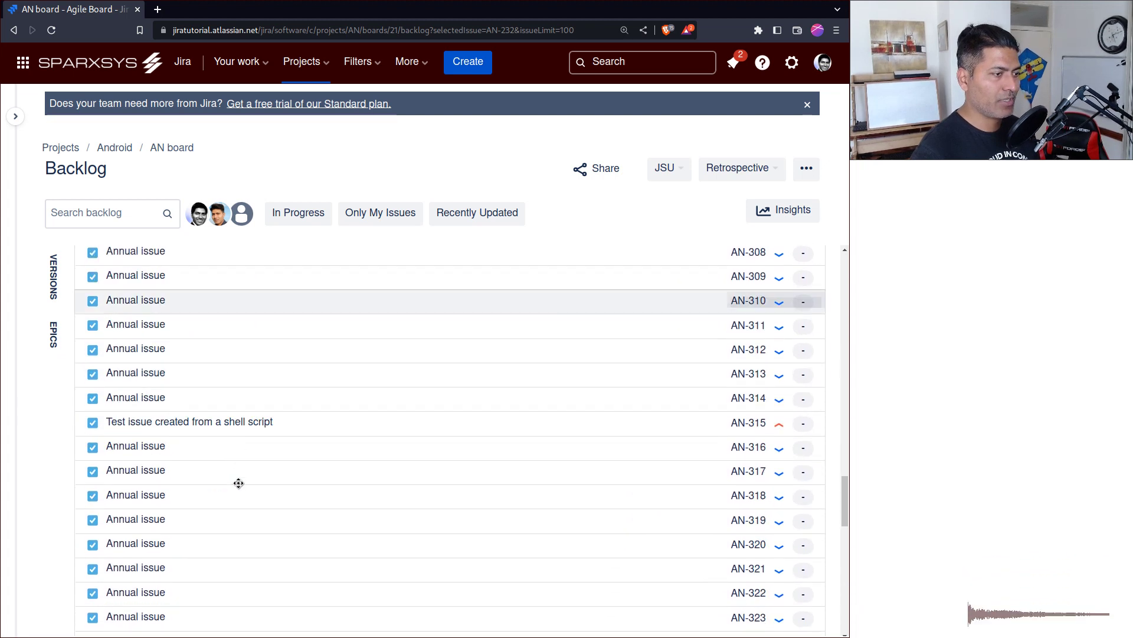
scroll(220, 493, "up", 5)
scroll(270, 444, "up", 20)
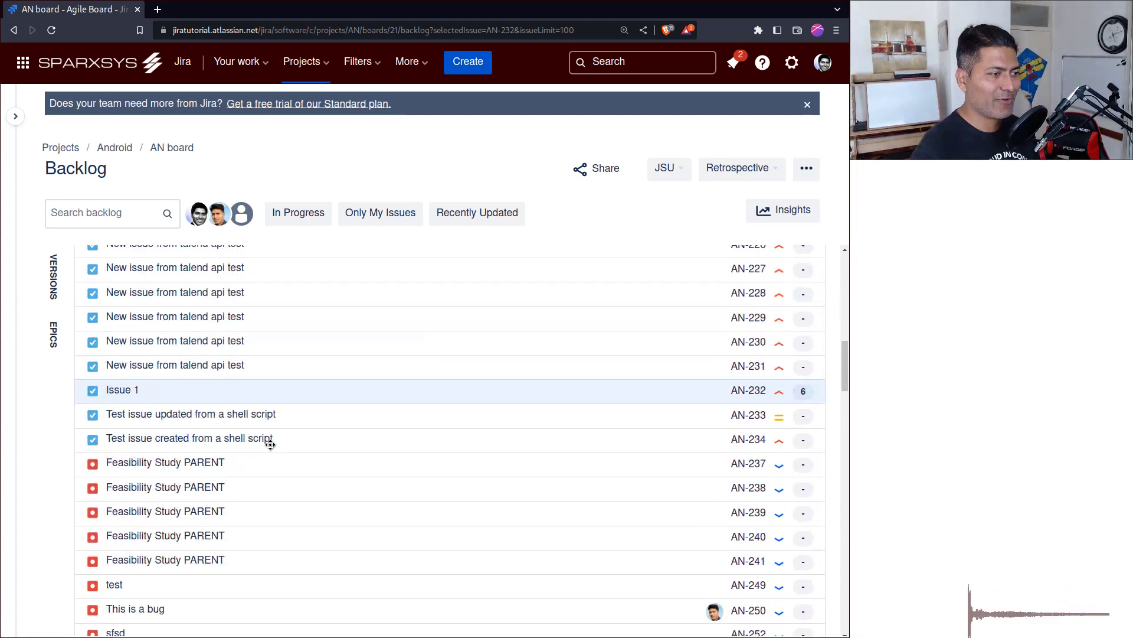
right_click(161, 392)
Start splitting AN-232 and add a second row named Issue 2 with an estimate
scroll(211, 382, "down", 1)
left_click(211, 383)
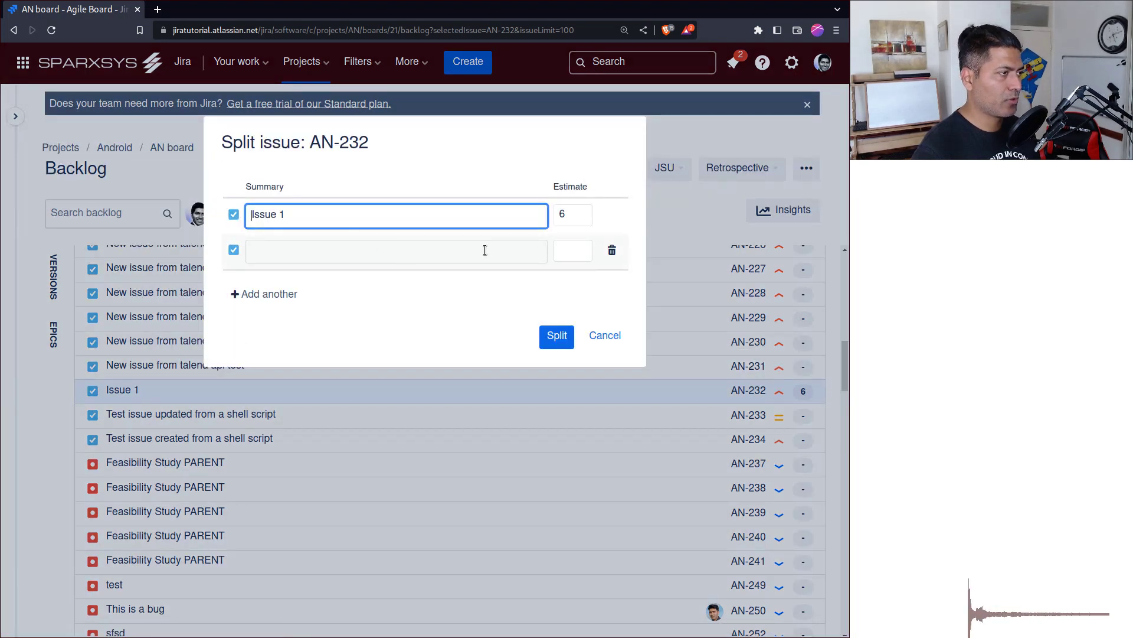
left_click(451, 252)
type("Issue 2")
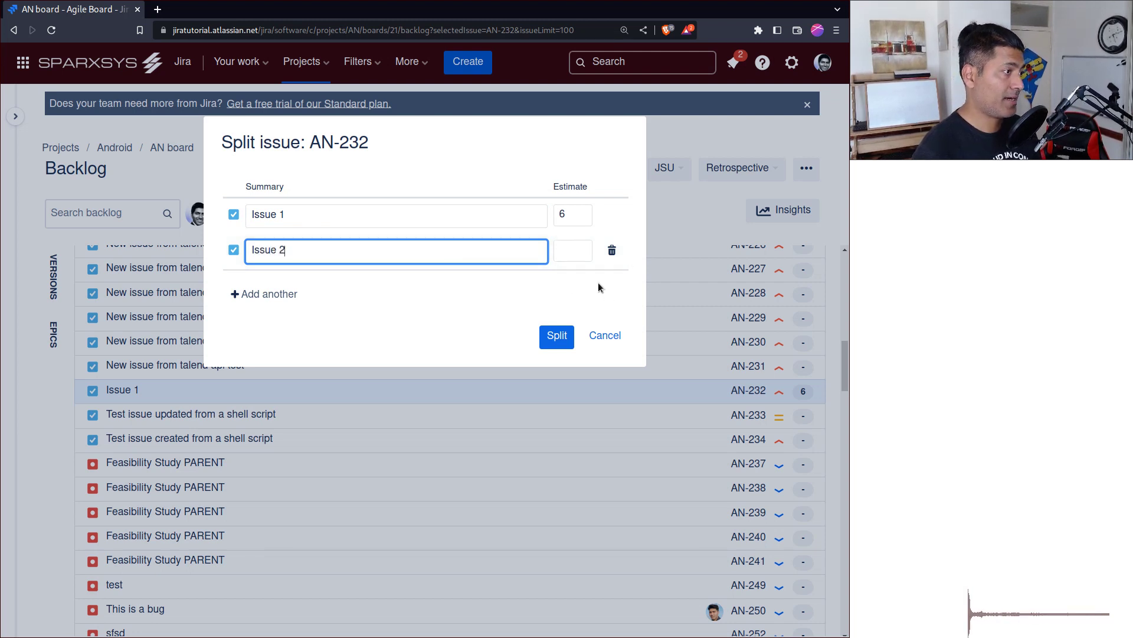
left_click(577, 243)
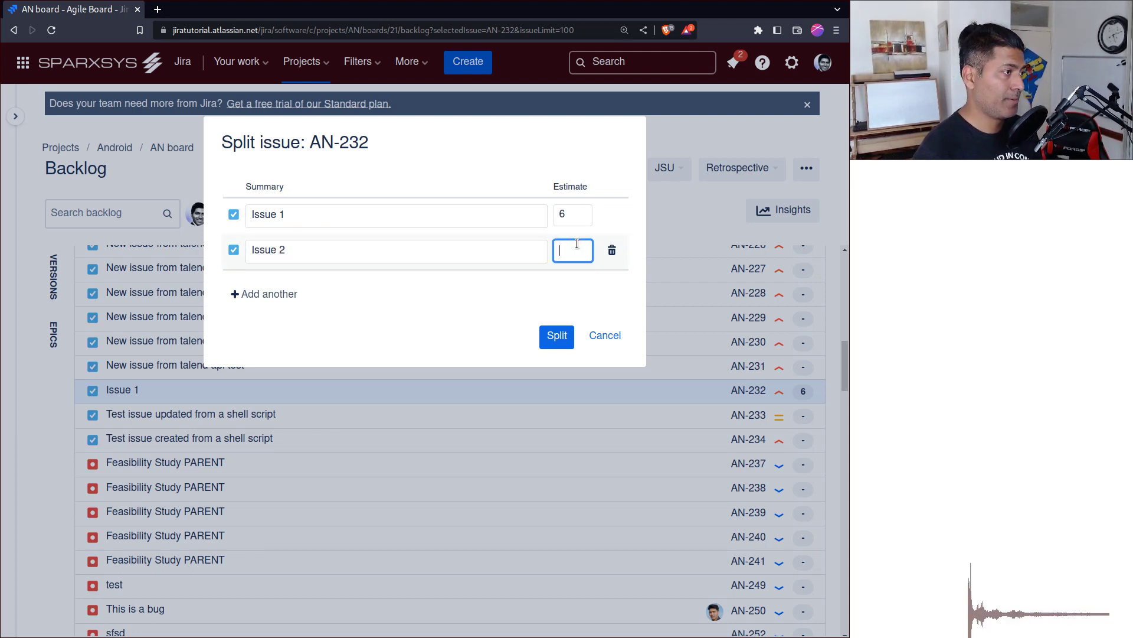
type("3")
Add Issue 3, set estimates to 3, 2 and 1, and apply the split
left_click_drag(577, 221, 531, 223)
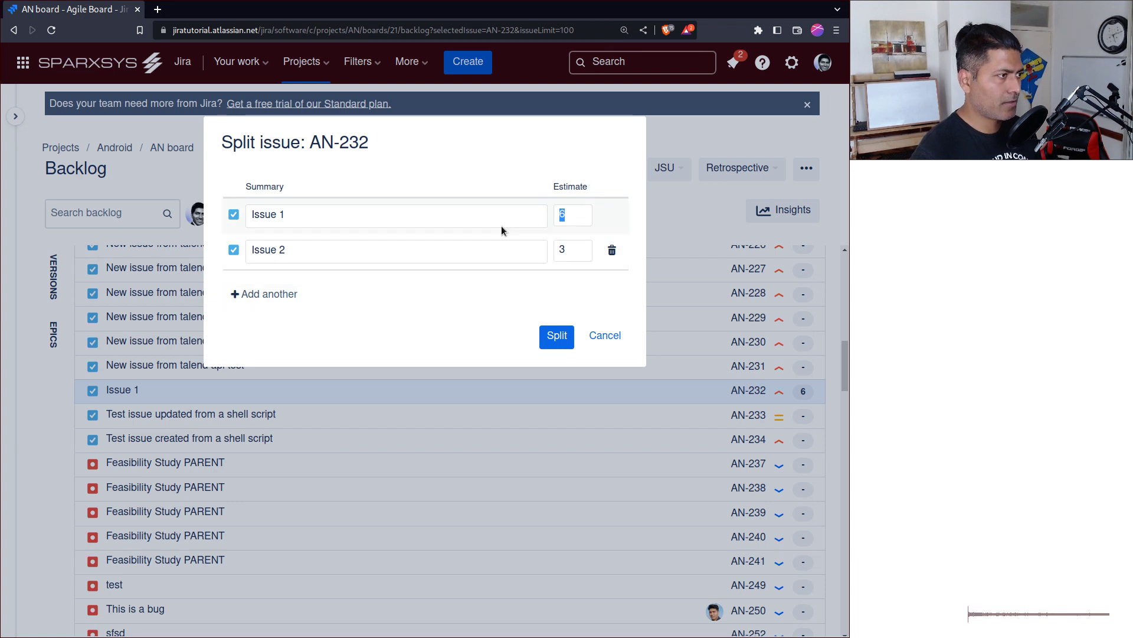
left_click(574, 220)
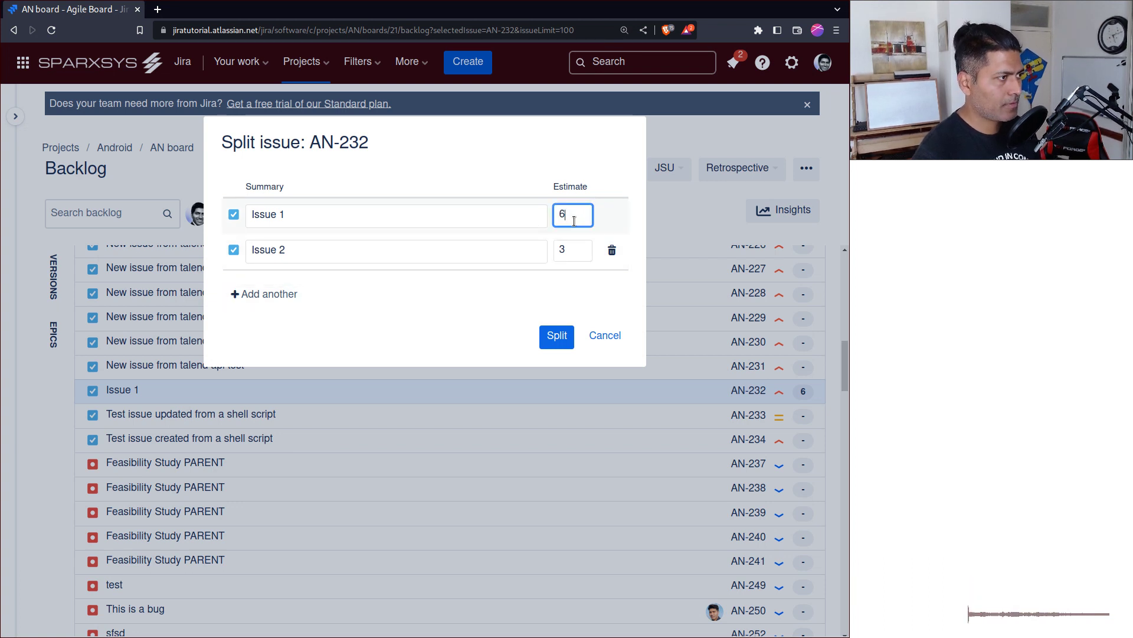
left_click(264, 293)
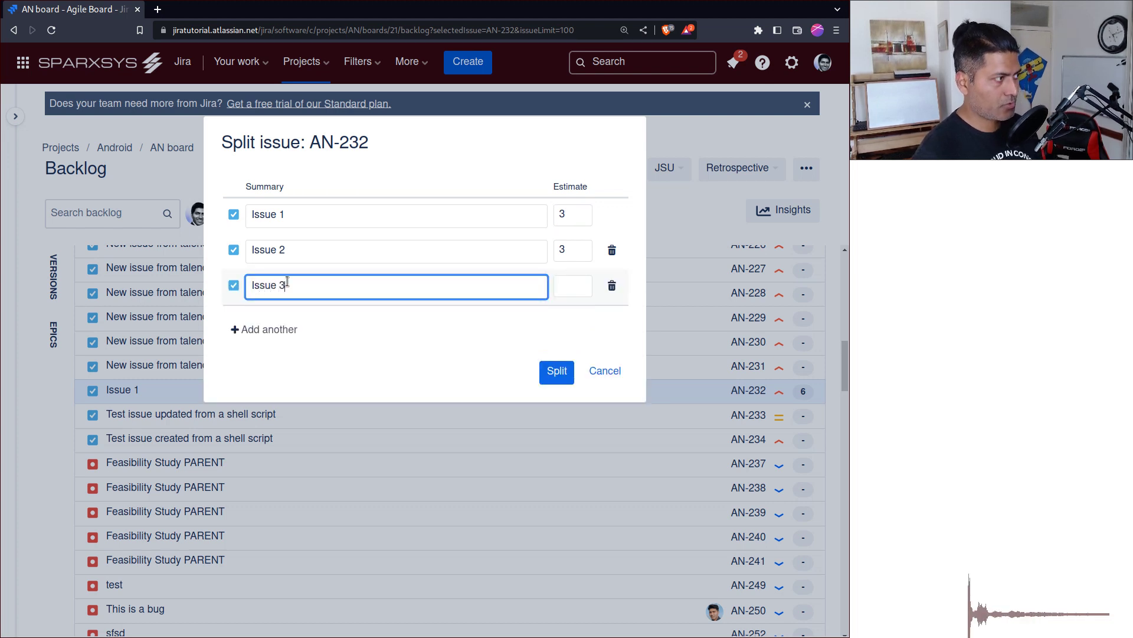
left_click(582, 289)
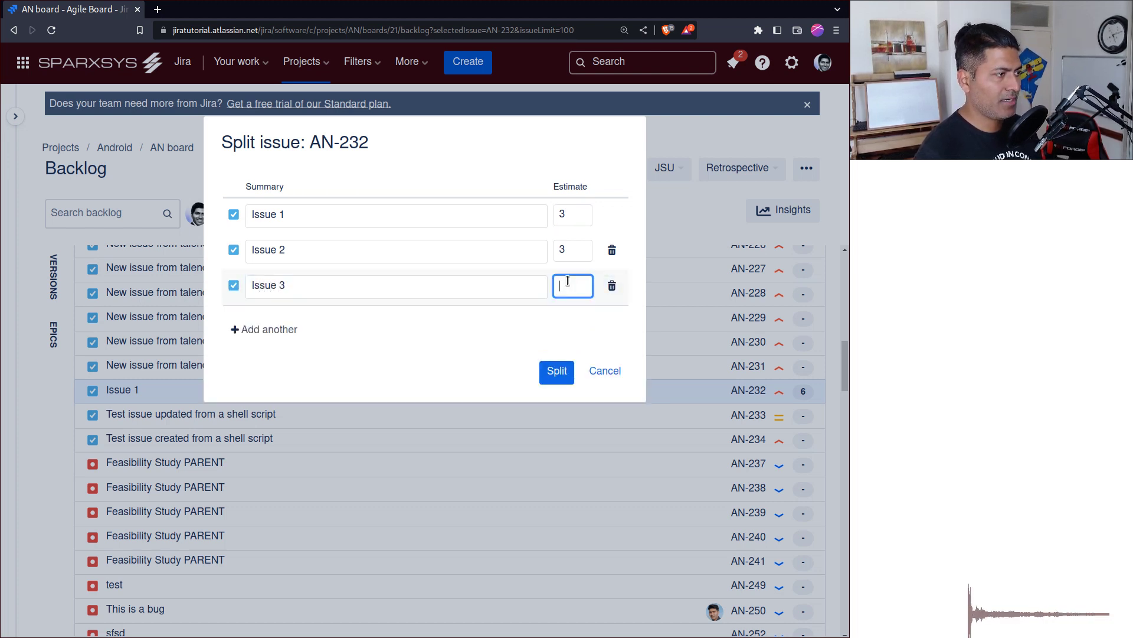
double_click(571, 252)
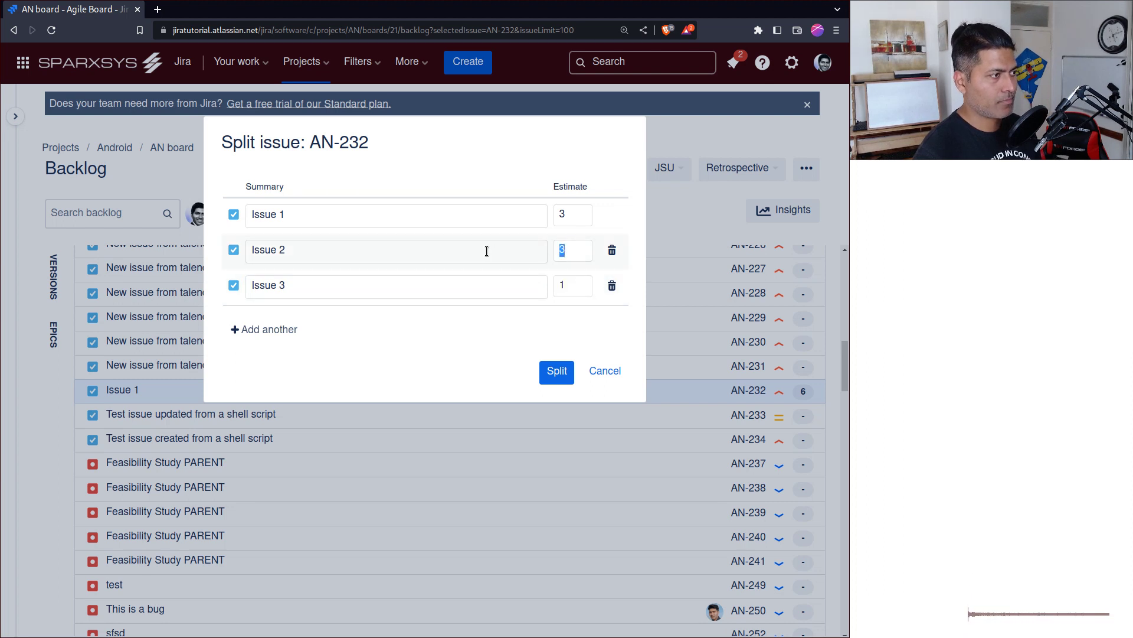
left_click(570, 252)
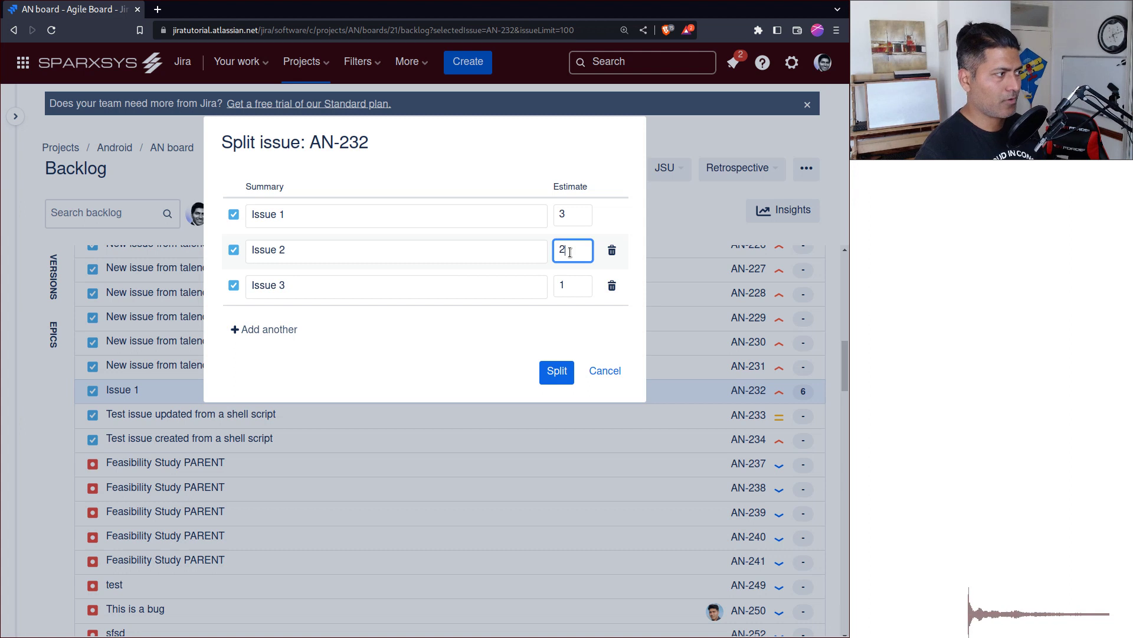
type("2")
left_click(557, 372)
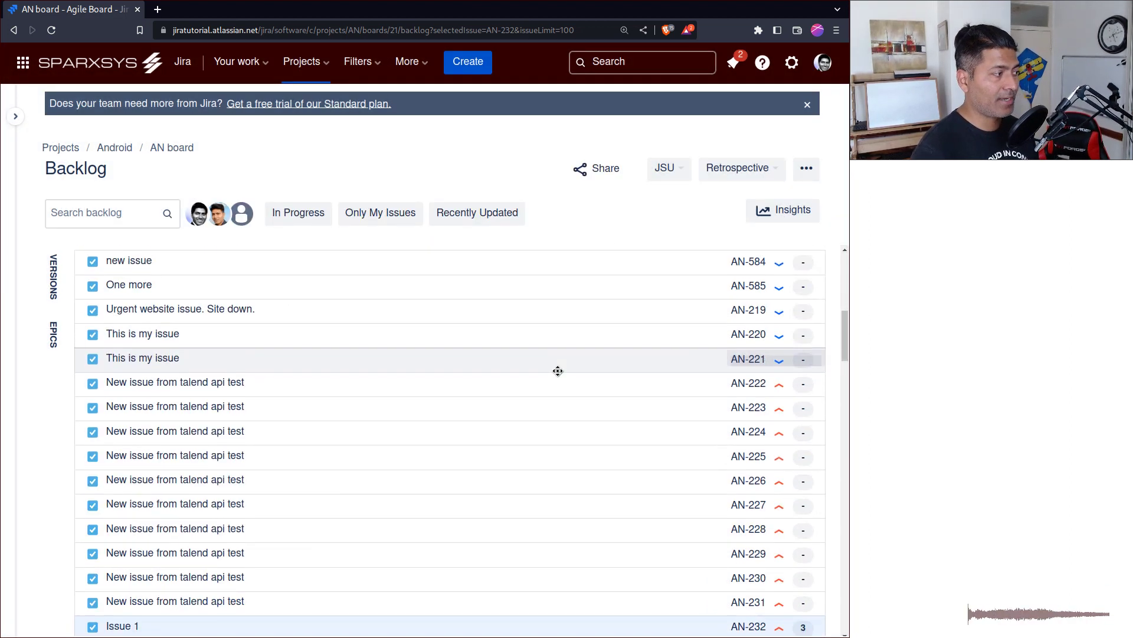
Open AN-586 'Issue 2' and check its split-from link to AN-232 and 2 story points
scroll(273, 392, "down", 1)
left_click(160, 397)
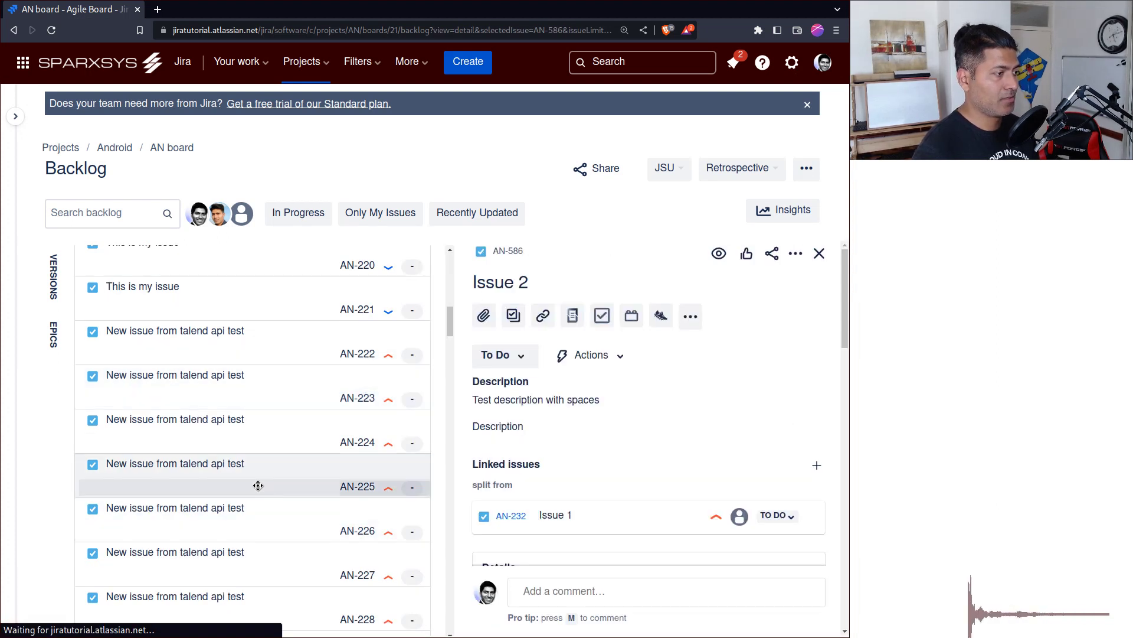
scroll(257, 485, "down", 1)
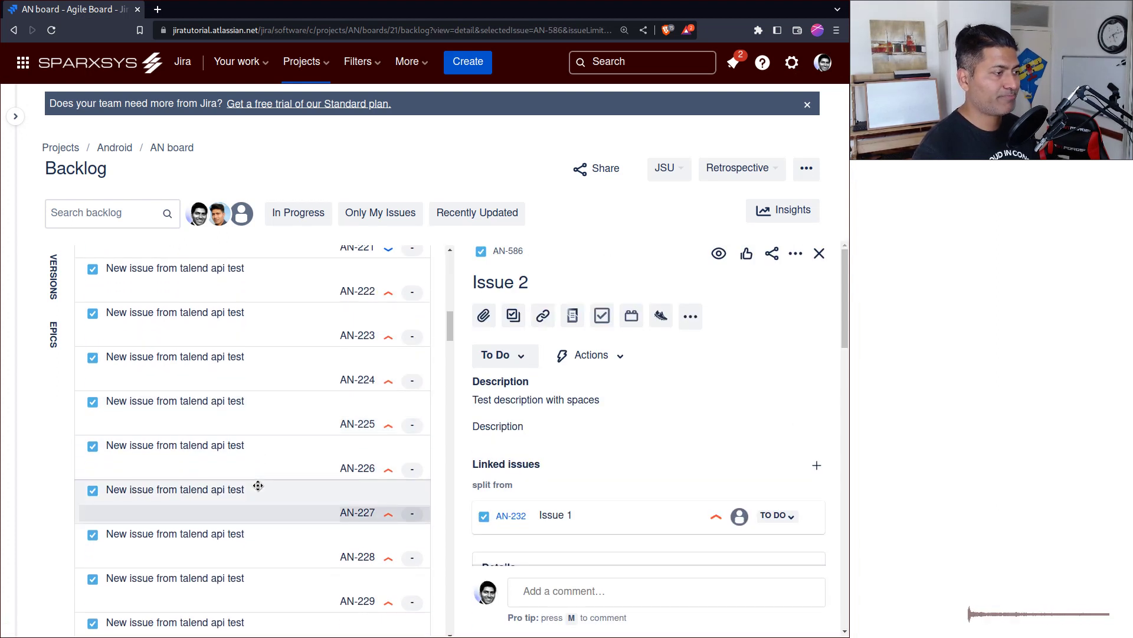
scroll(258, 485, "up", 2)
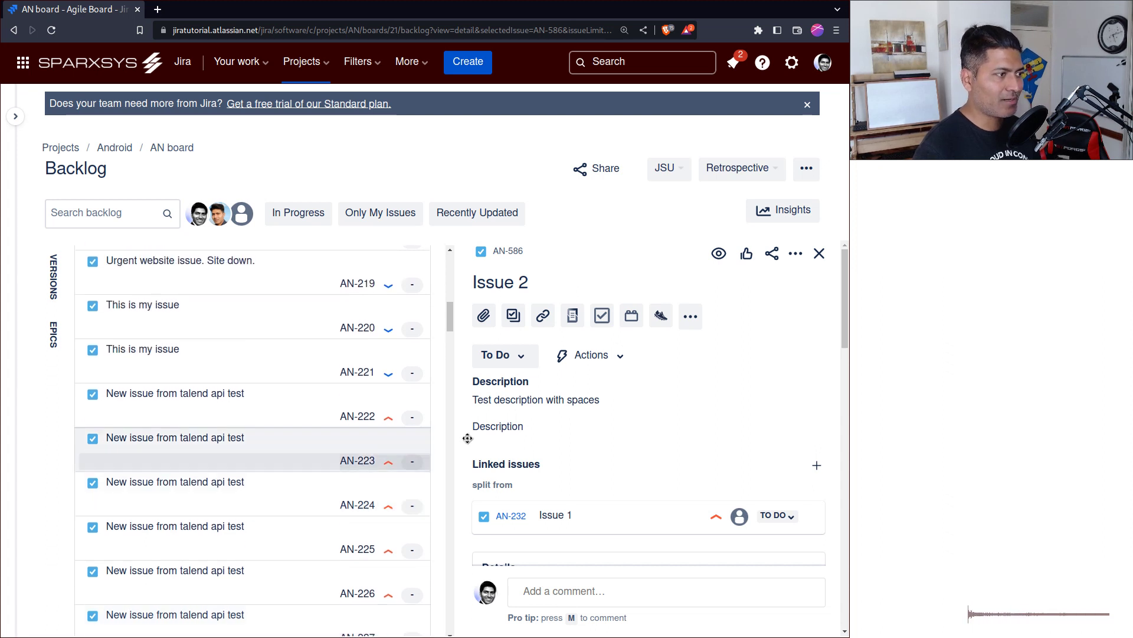
scroll(636, 409, "down", 1)
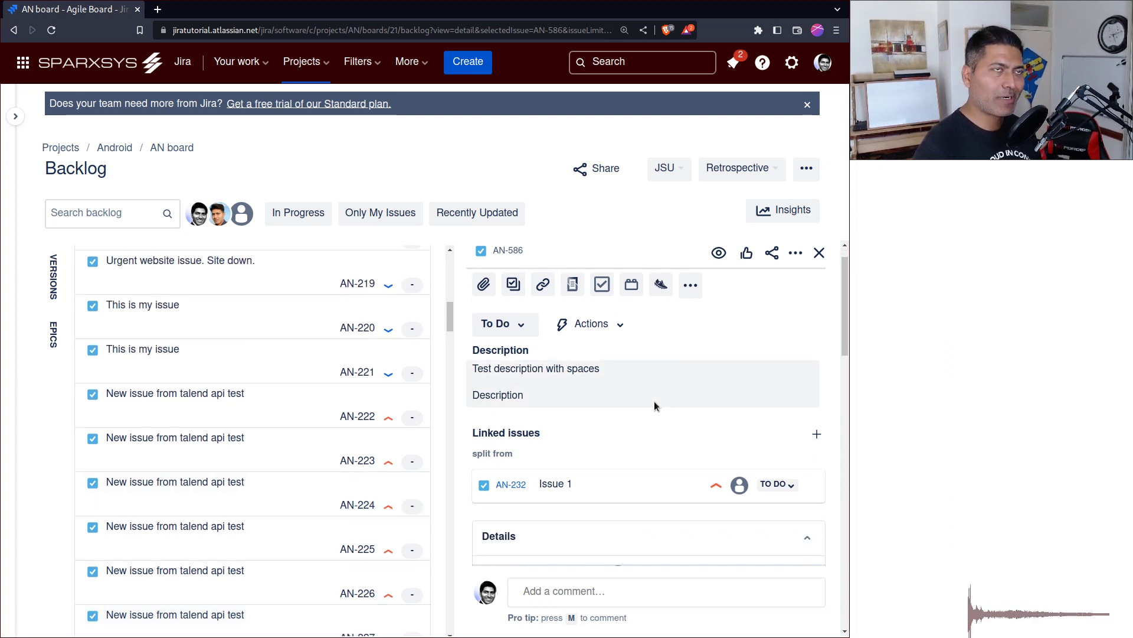
scroll(654, 404, "down", 3)
scroll(653, 413, "up", 2)
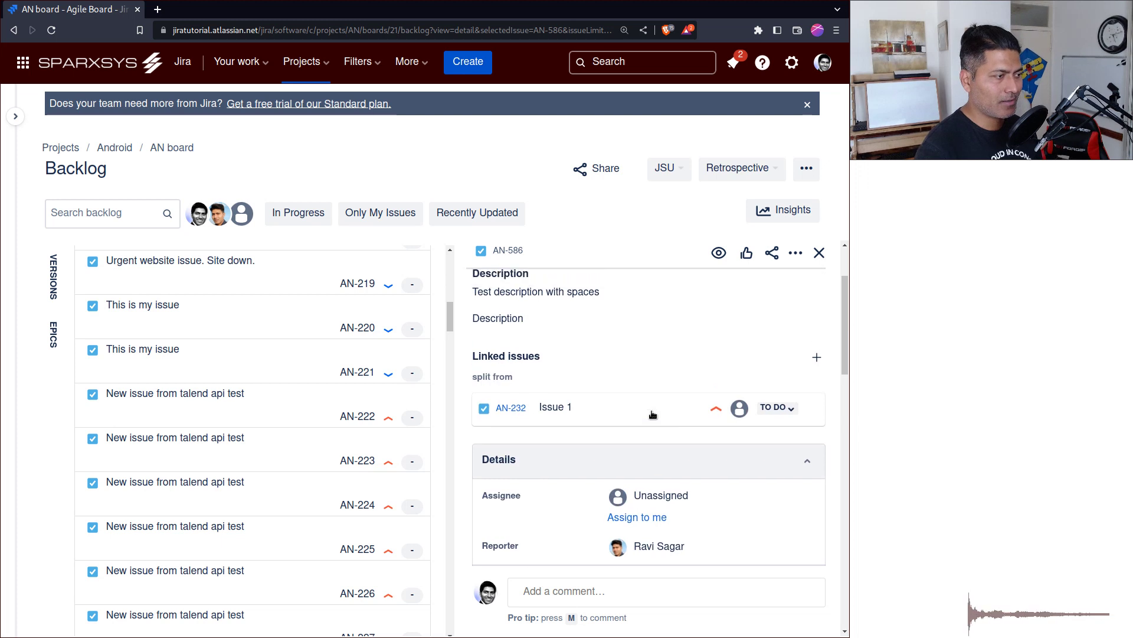
scroll(653, 414, "down", 10)
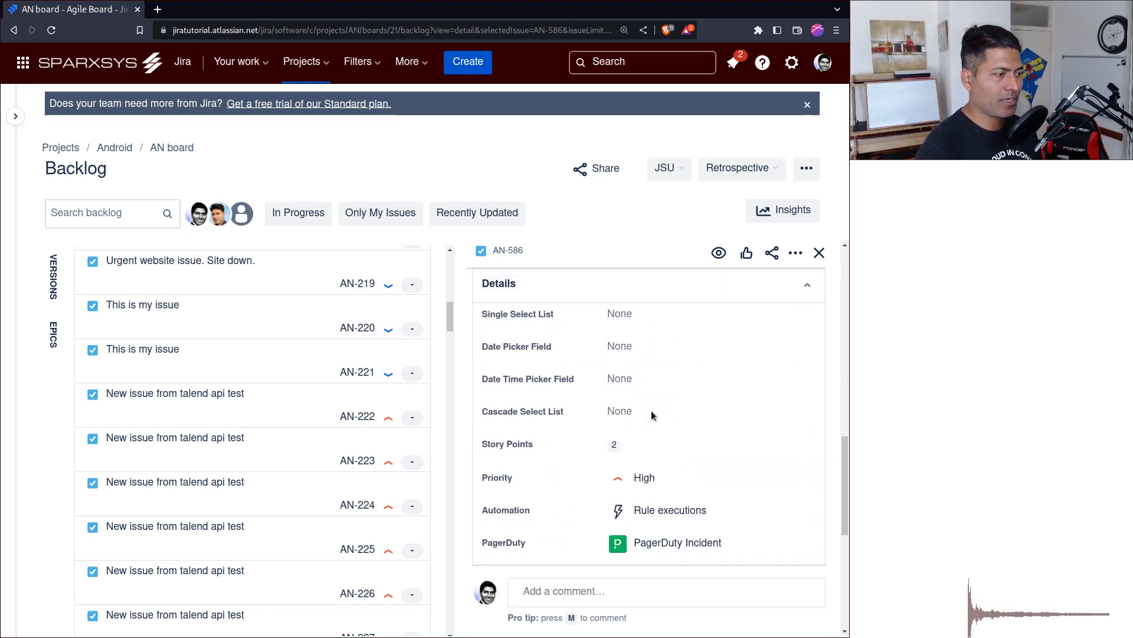
scroll(652, 414, "down", 3)
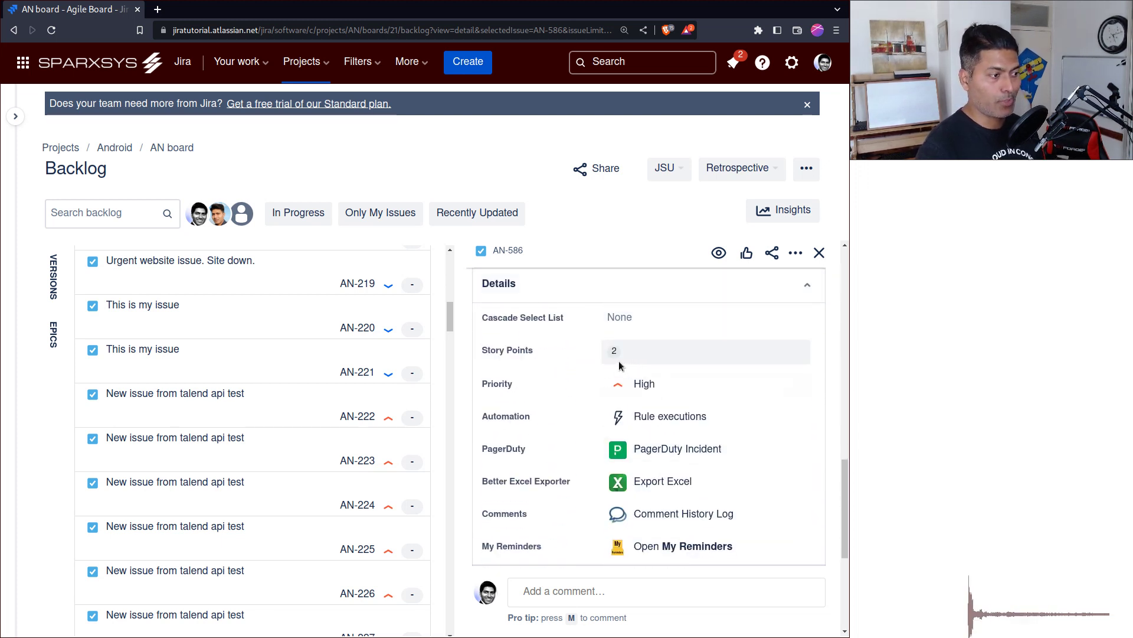
scroll(626, 364, "up", 5)
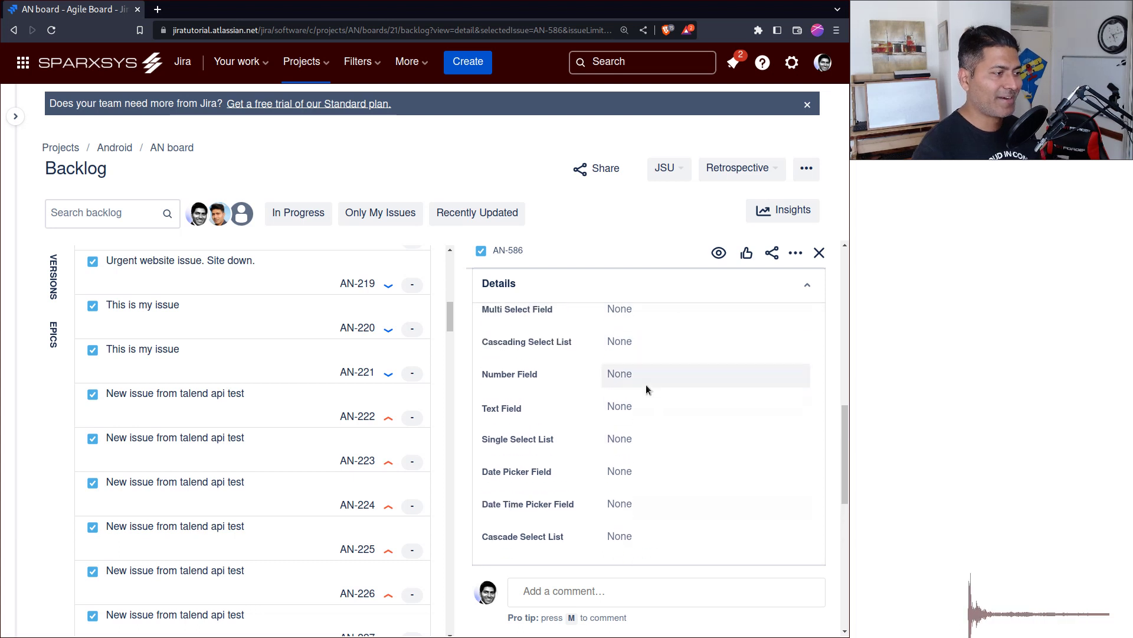
scroll(624, 395, "up", 1)
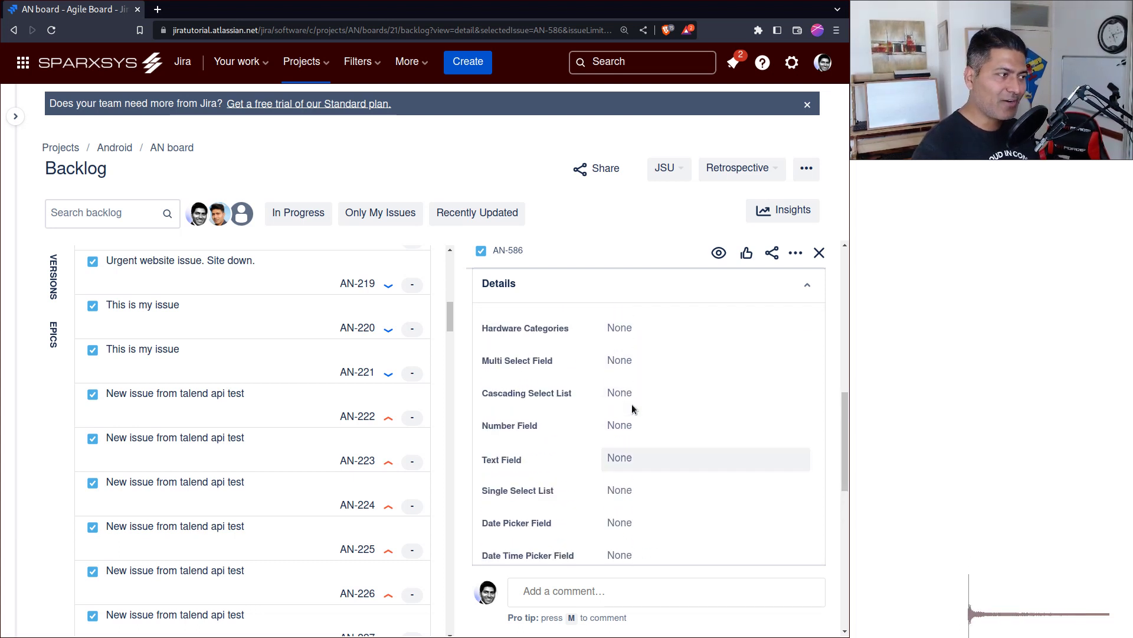
scroll(631, 404, "up", 8)
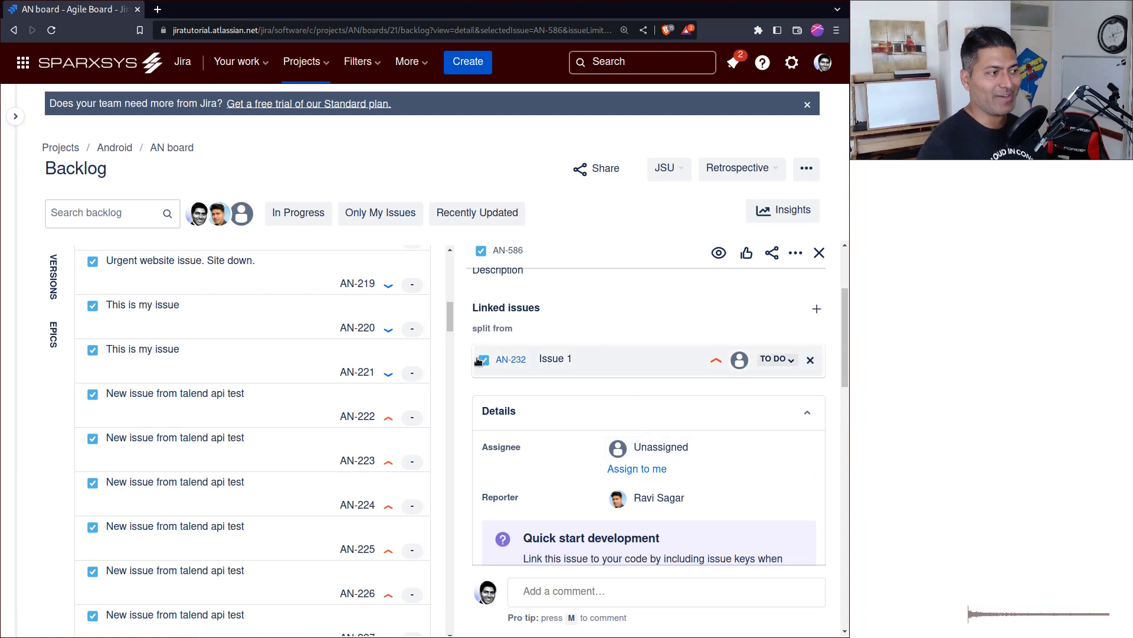
Follow the AN-232 link to view Issue 1's page and its links to AN-586 and AN-587
left_click(511, 359)
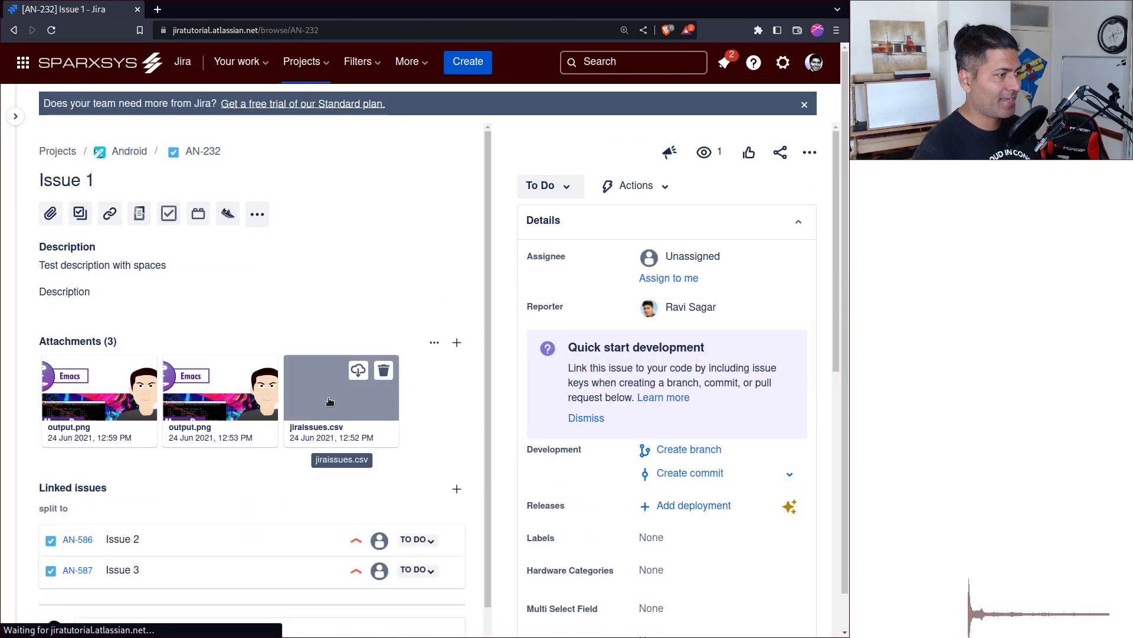
scroll(183, 469, "down", 1)
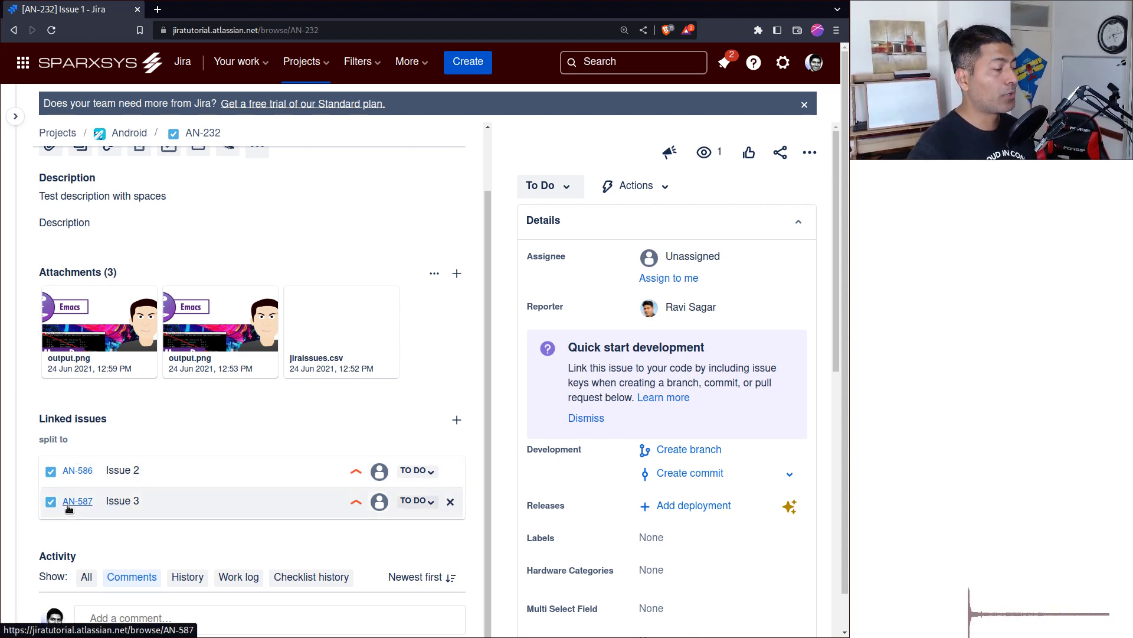
left_click(77, 463)
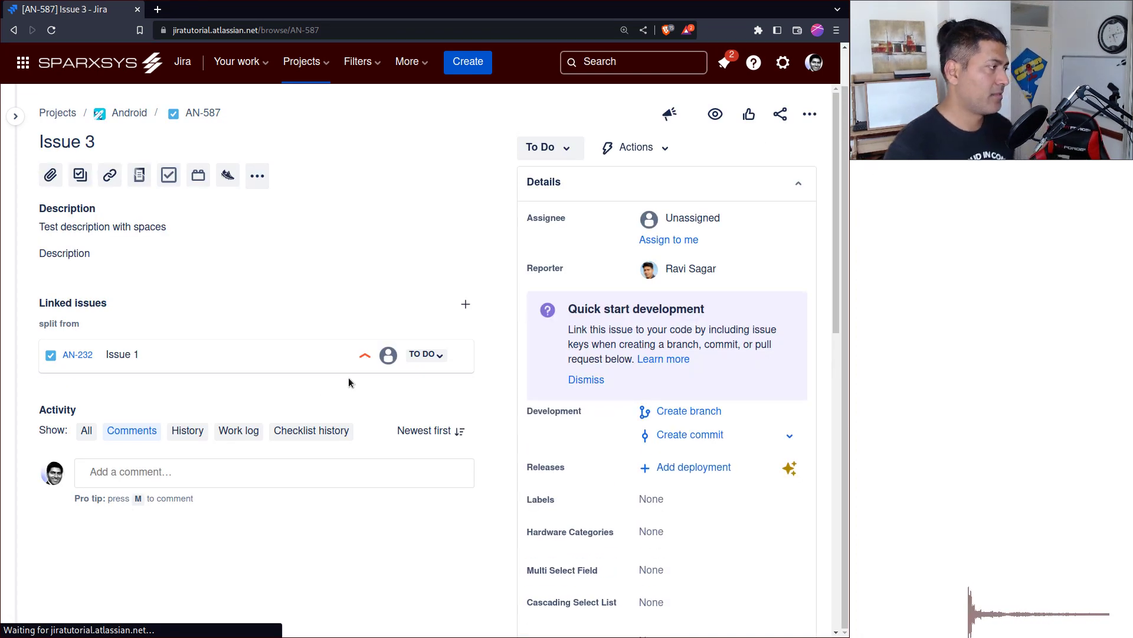
left_click(74, 355)
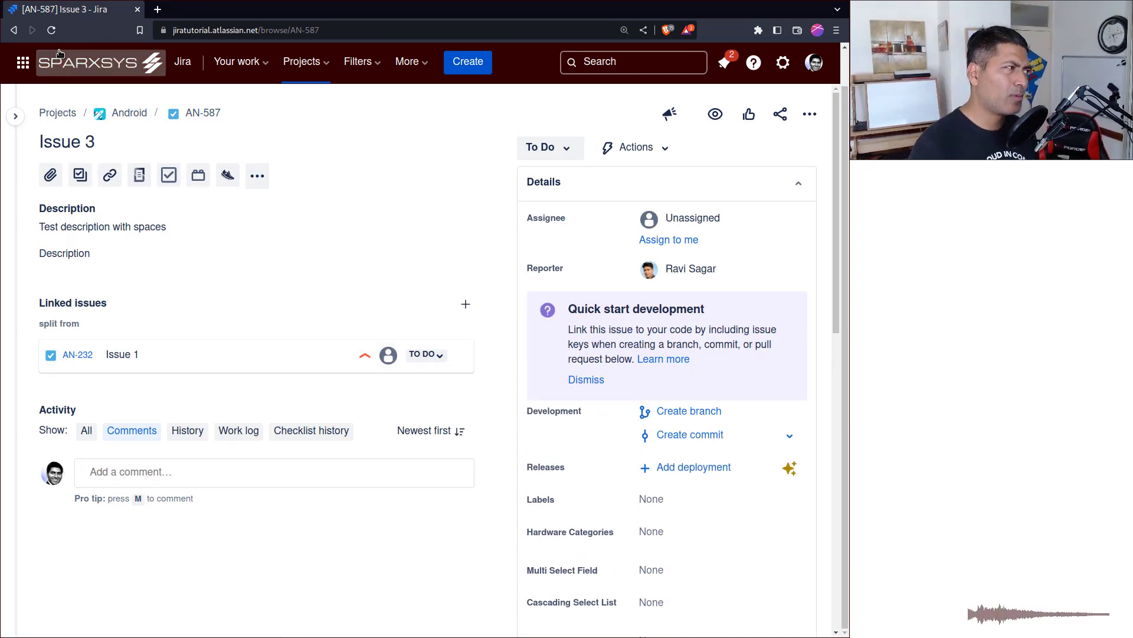